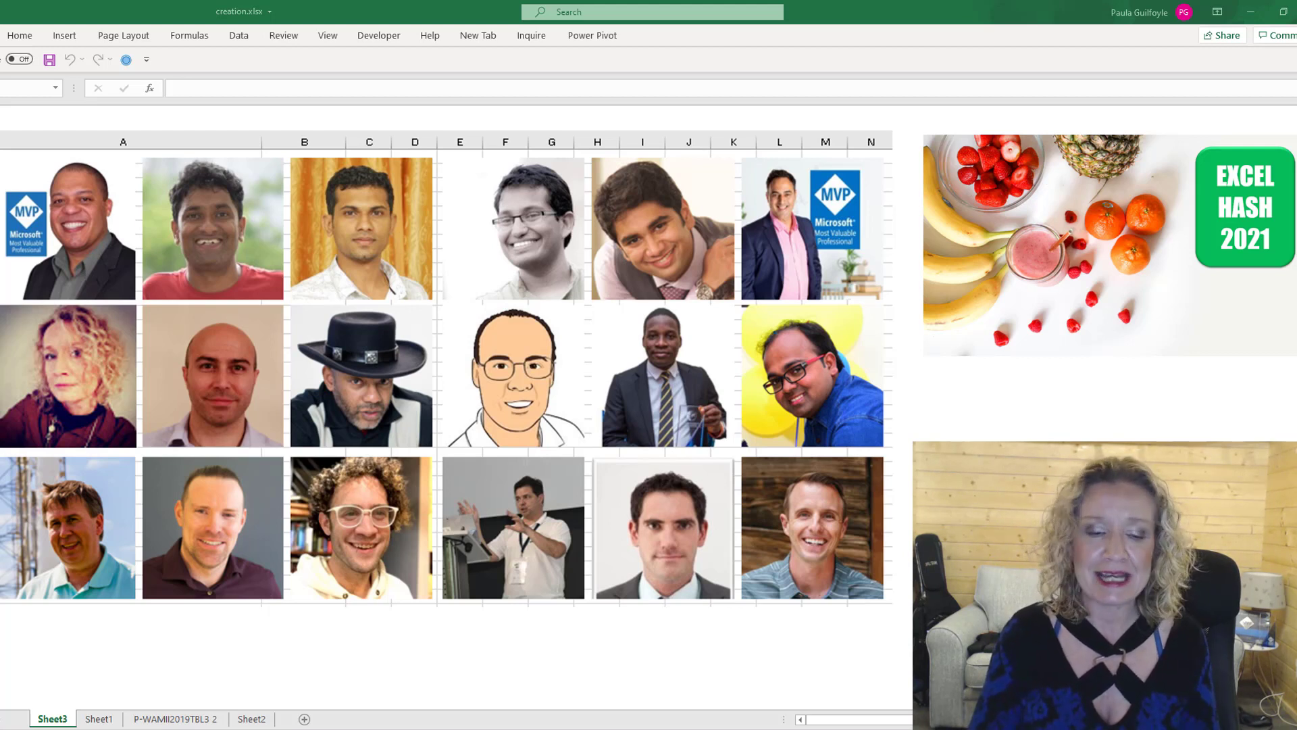
View the Sheet1 ingredients list, then switch to the Sheet2 Leaving Cert dashboard.
click(98, 719)
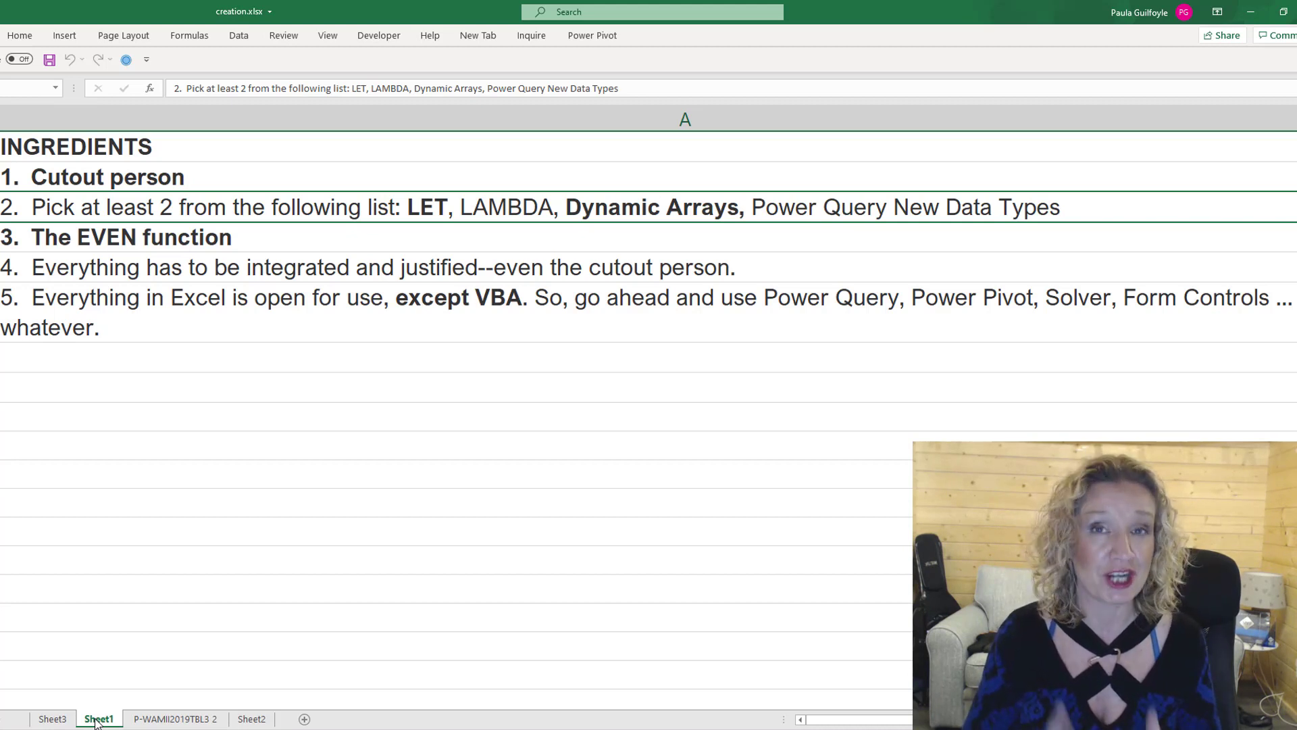
click(254, 720)
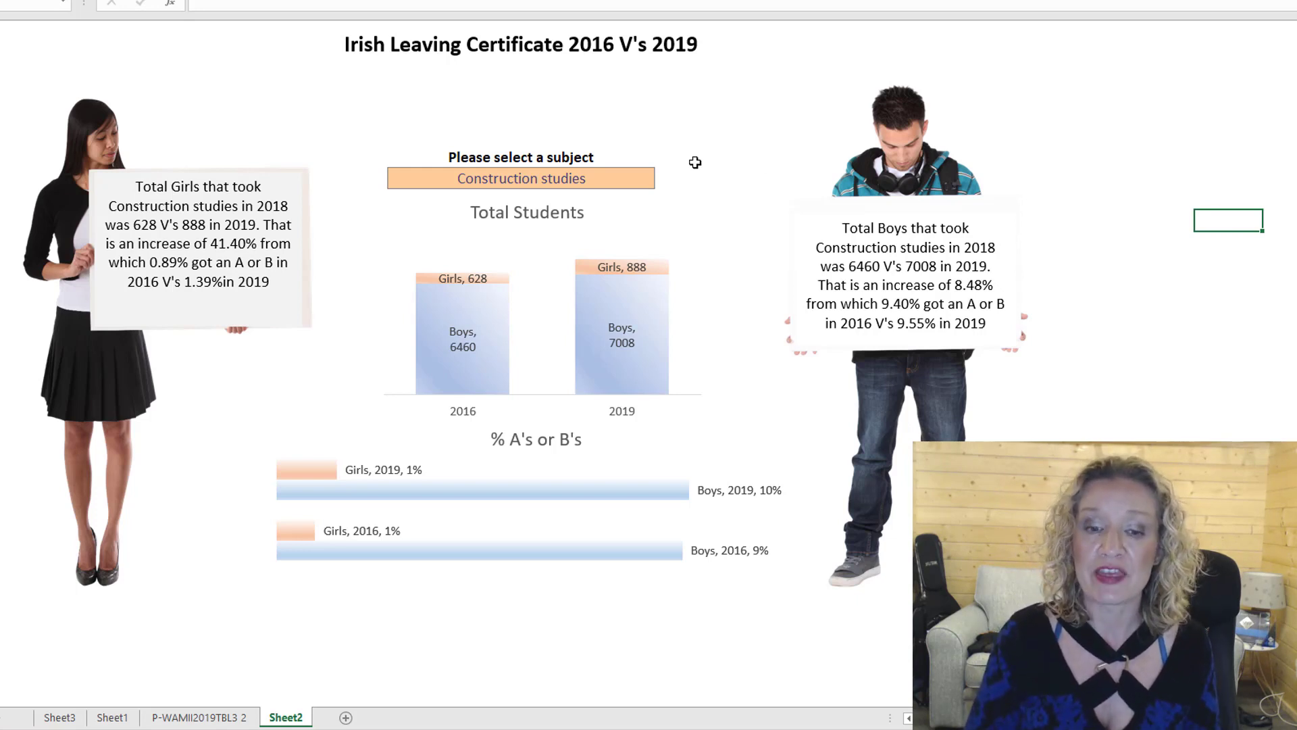
Select the dashboard's subject cell, currently showing Construction studies.
click(641, 177)
Cycle the dashboard subject through Physics, English, French and Irish.
click(663, 180)
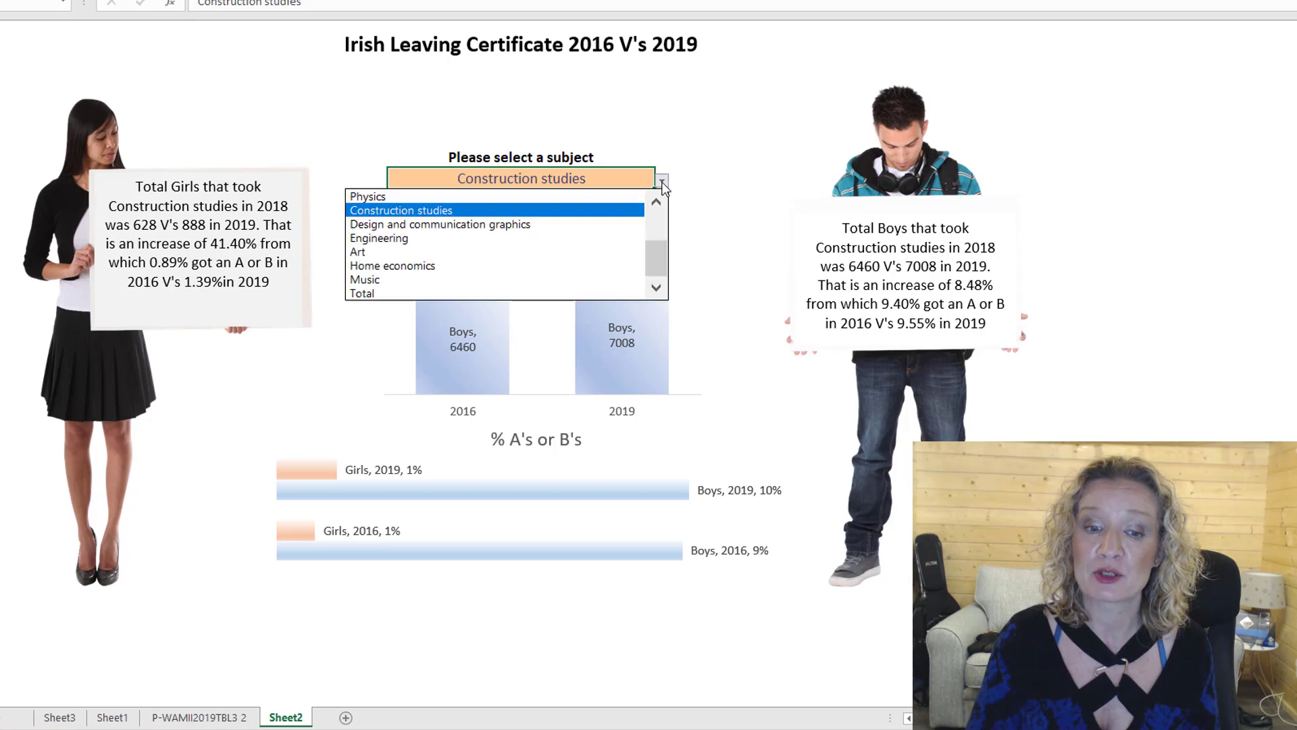
click(587, 196)
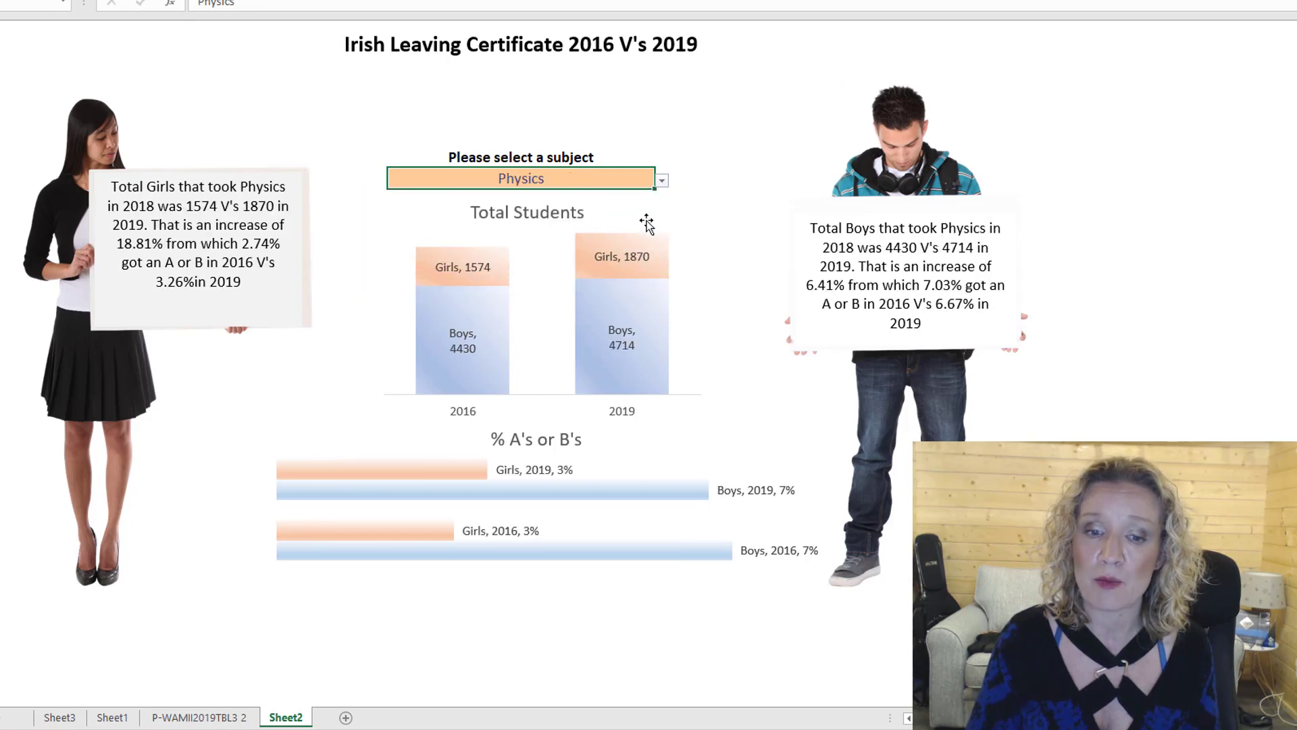
click(661, 180)
scroll(658, 223, up, 1)
scroll(658, 223, up, 5)
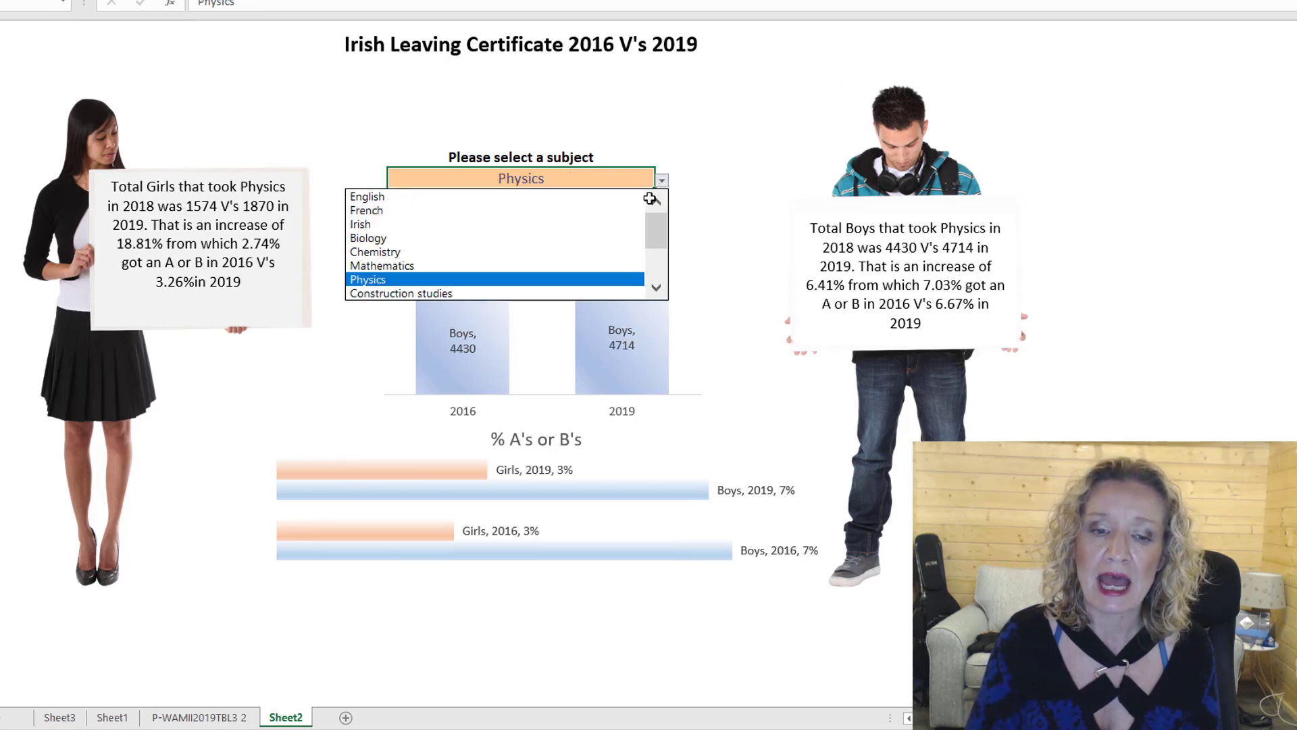
click(540, 197)
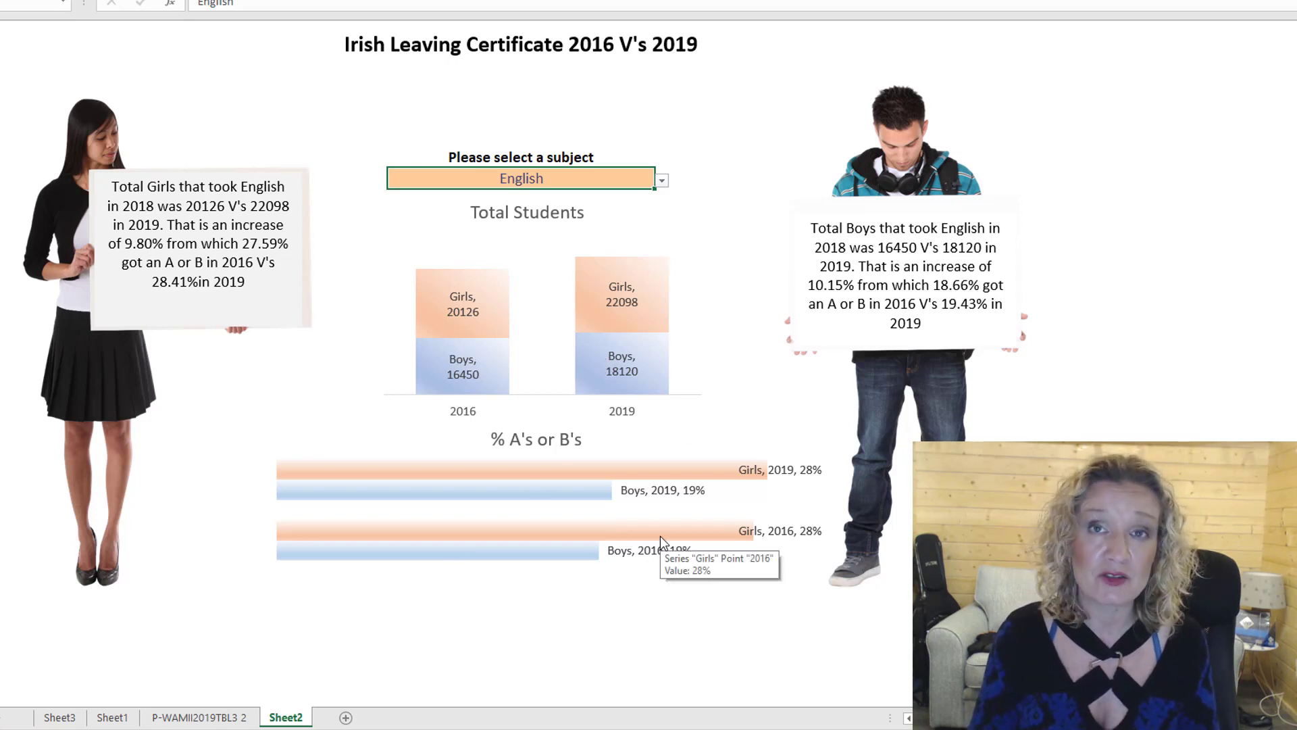
click(663, 183)
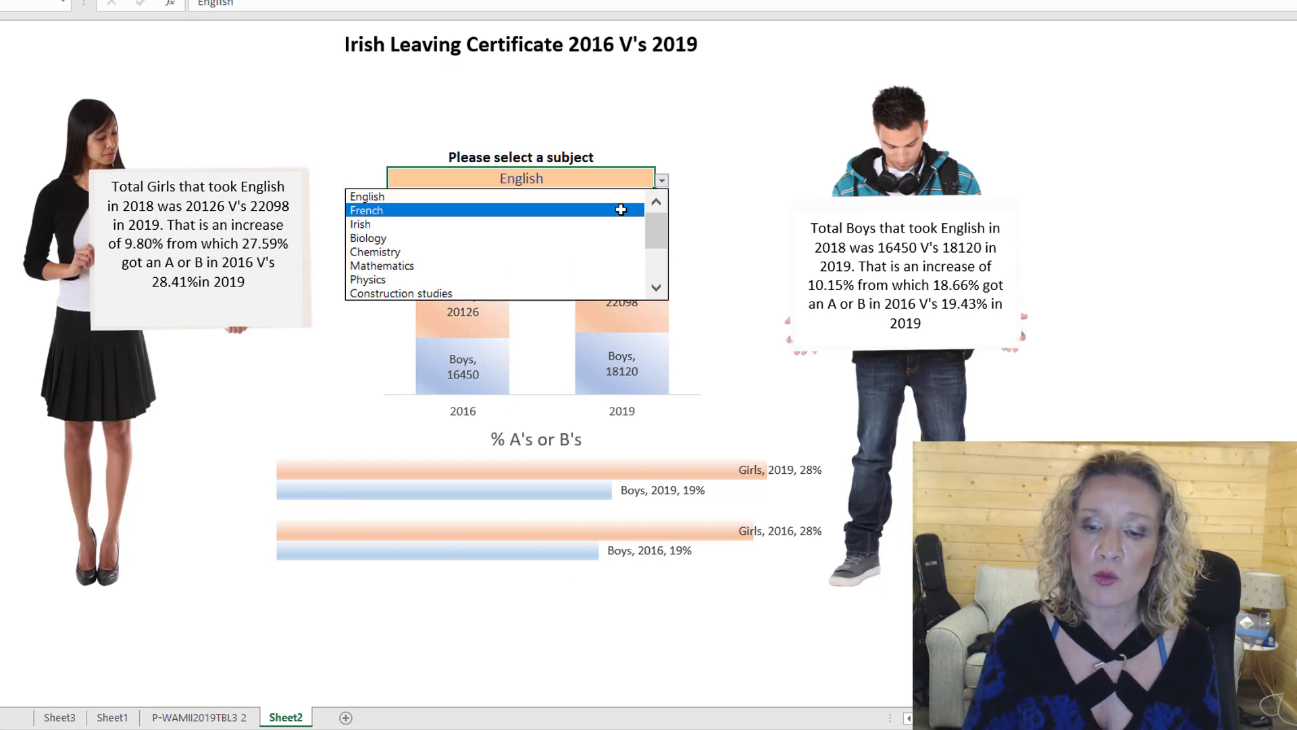
click(621, 209)
click(662, 180)
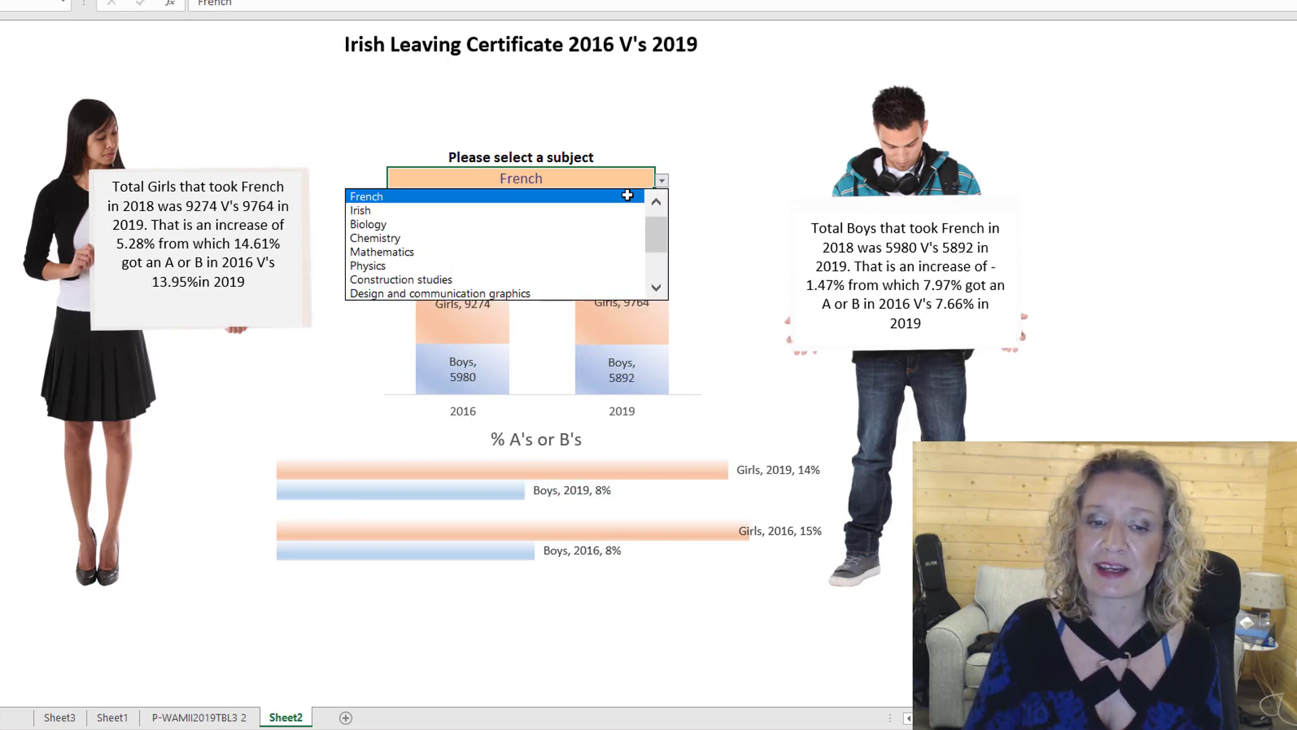
click(612, 209)
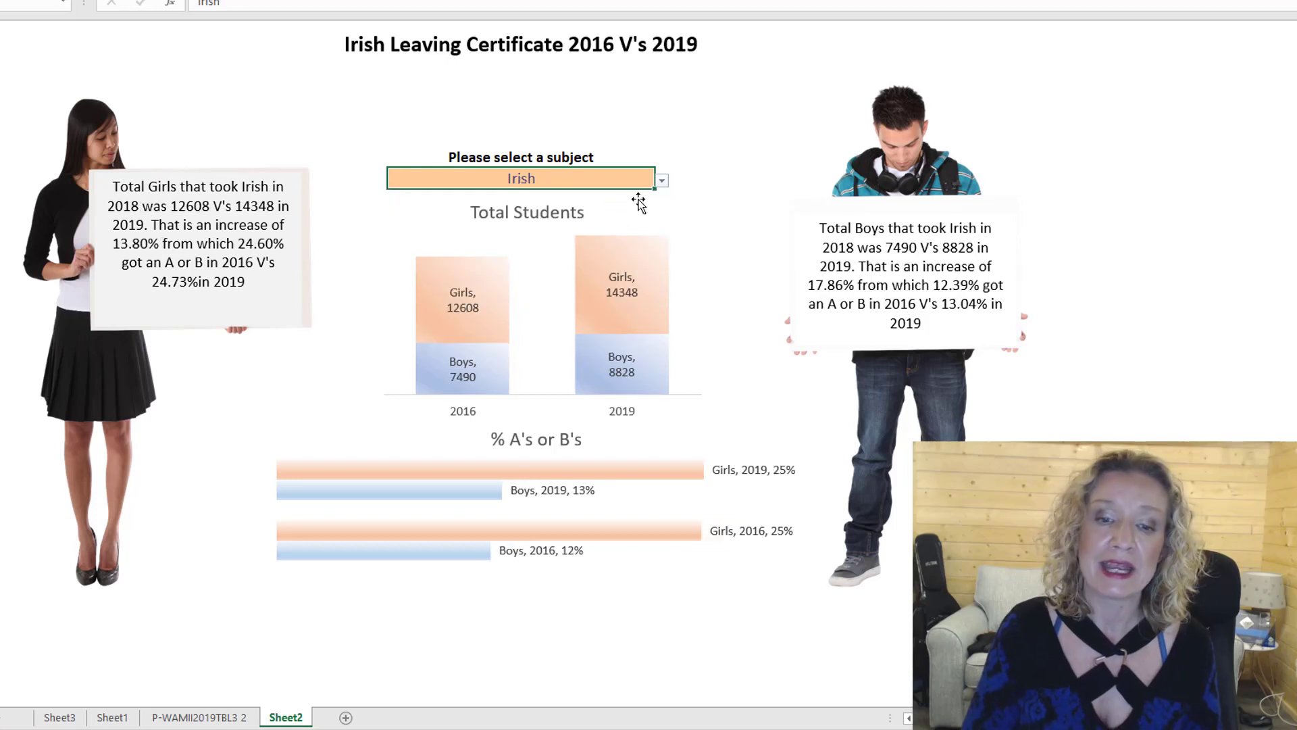
Try Biology, Chemistry and Construction studies as the dashboard subject.
click(663, 182)
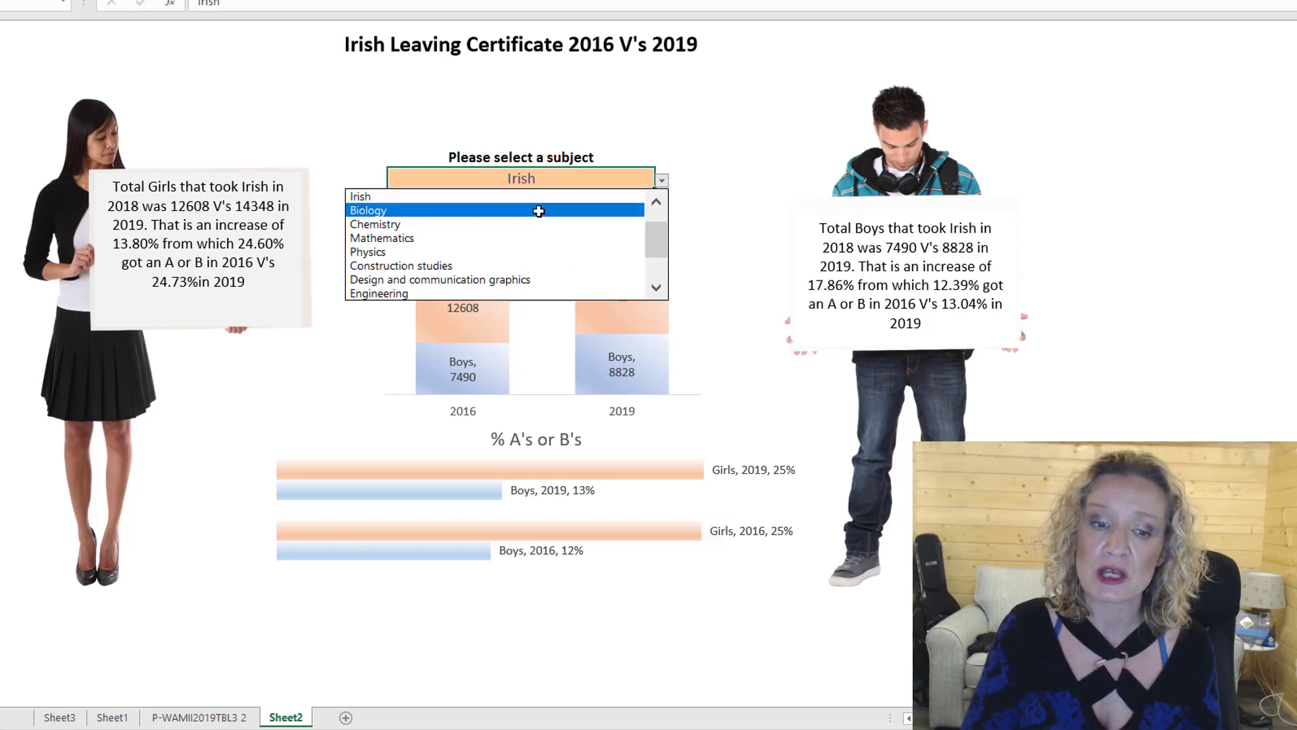
key(Escape)
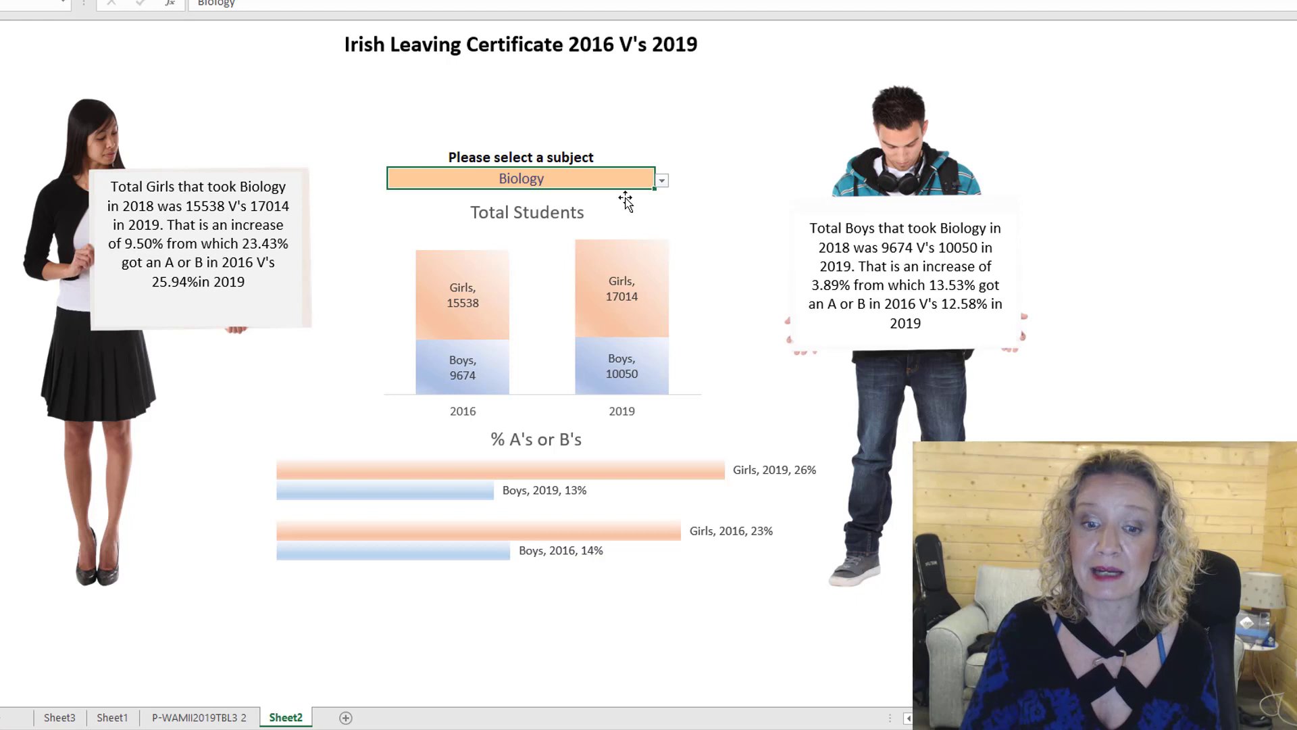
click(662, 181)
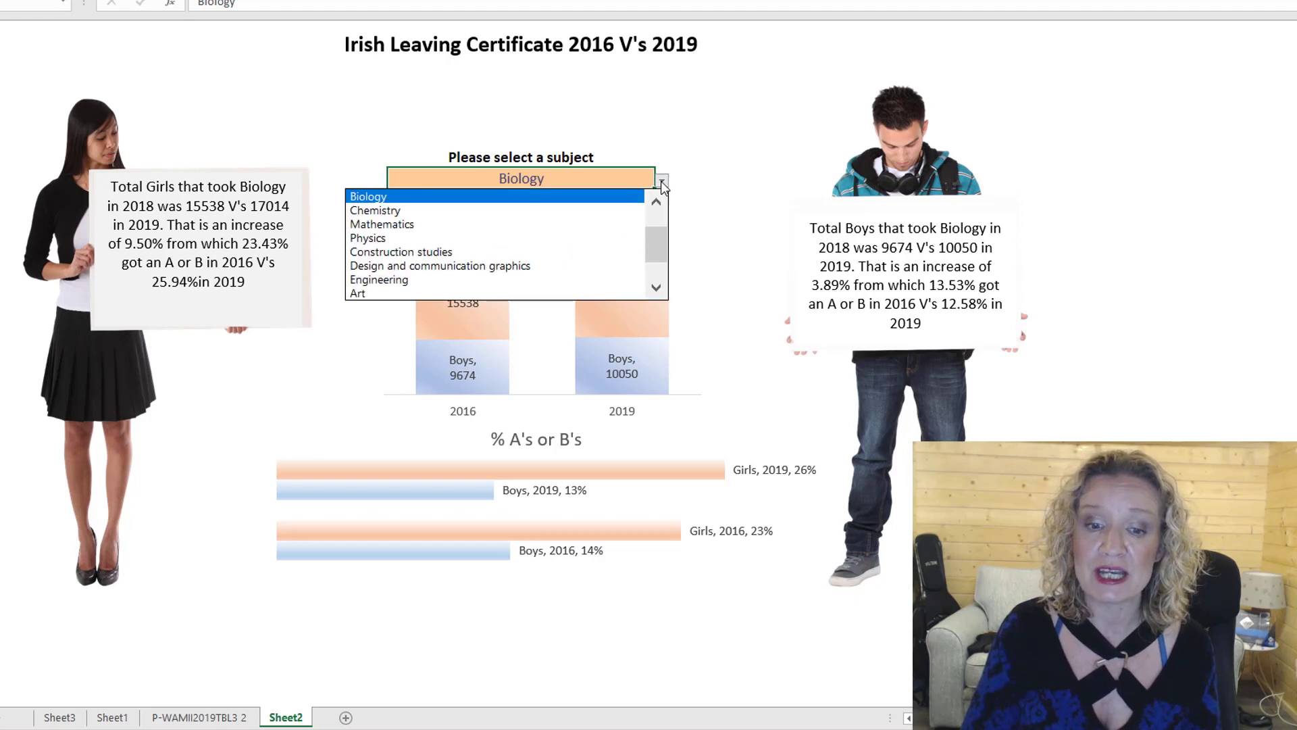
click(618, 210)
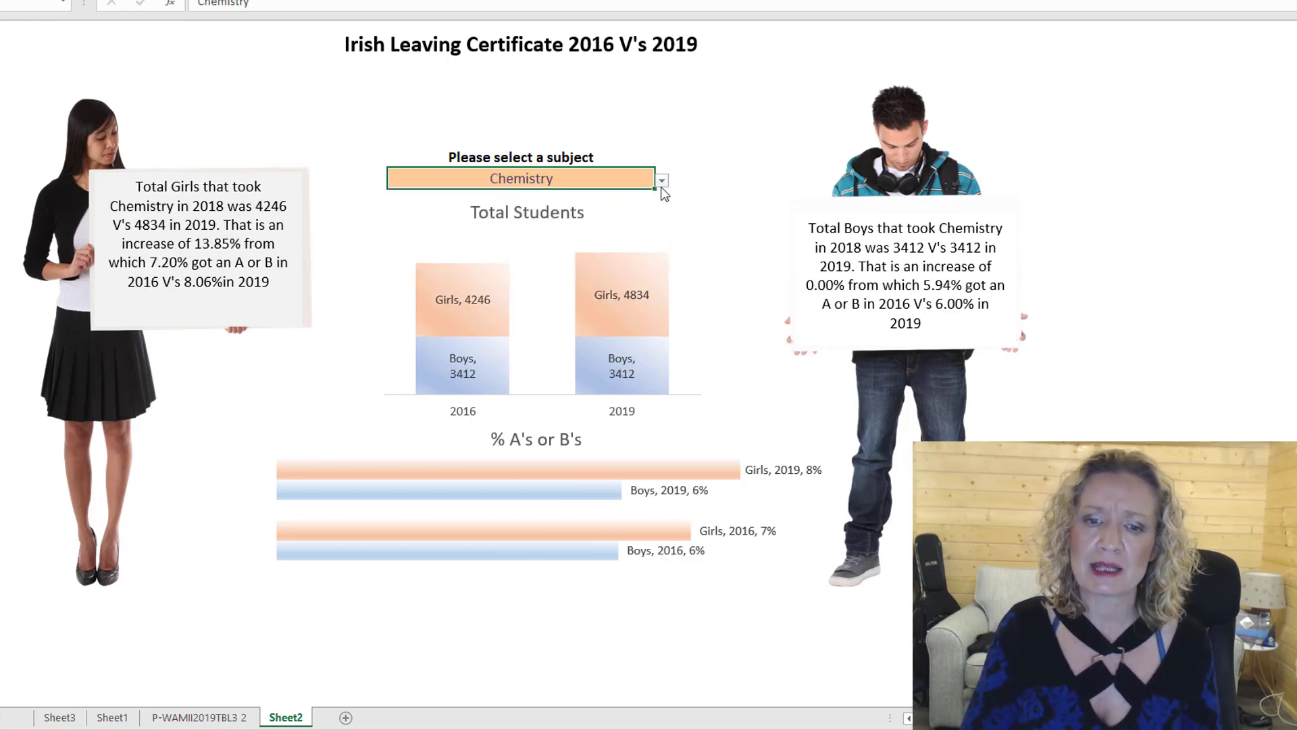
click(661, 187)
click(503, 235)
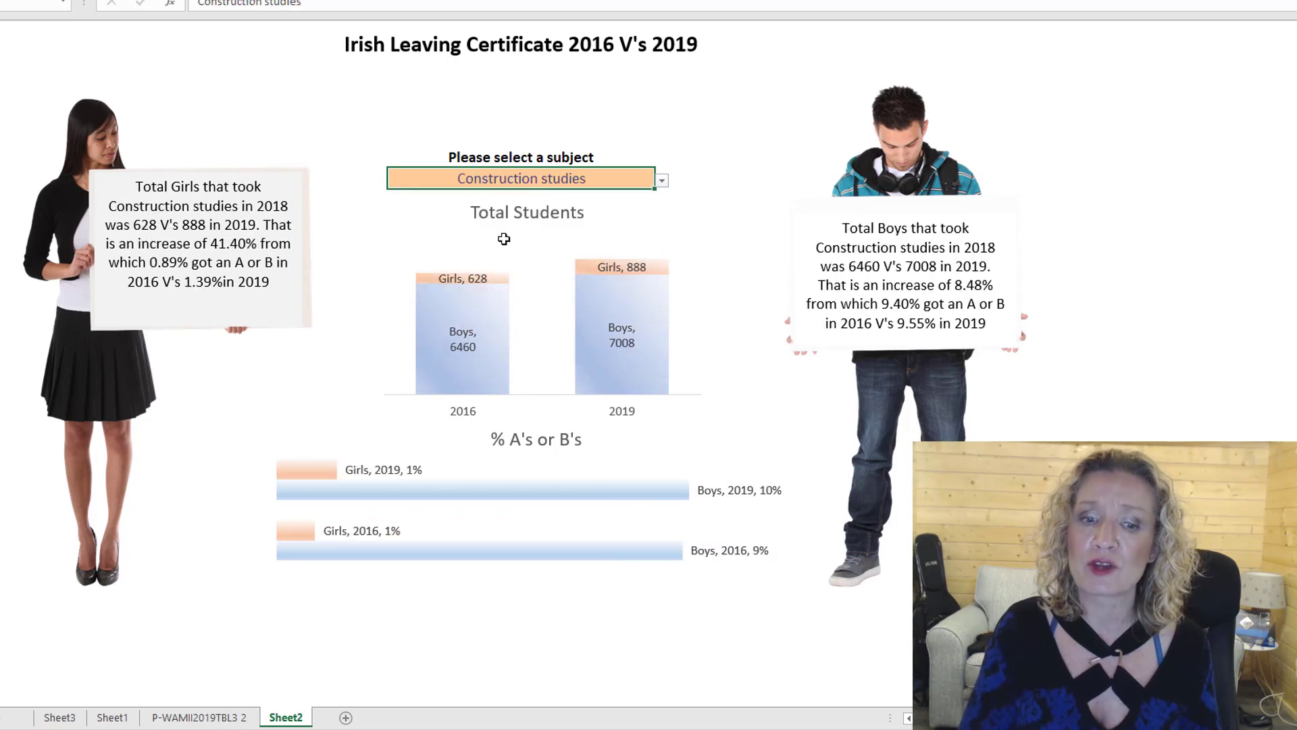
Pick Home economics, then settle on Total for the overall figures.
click(656, 182)
click(652, 181)
click(662, 181)
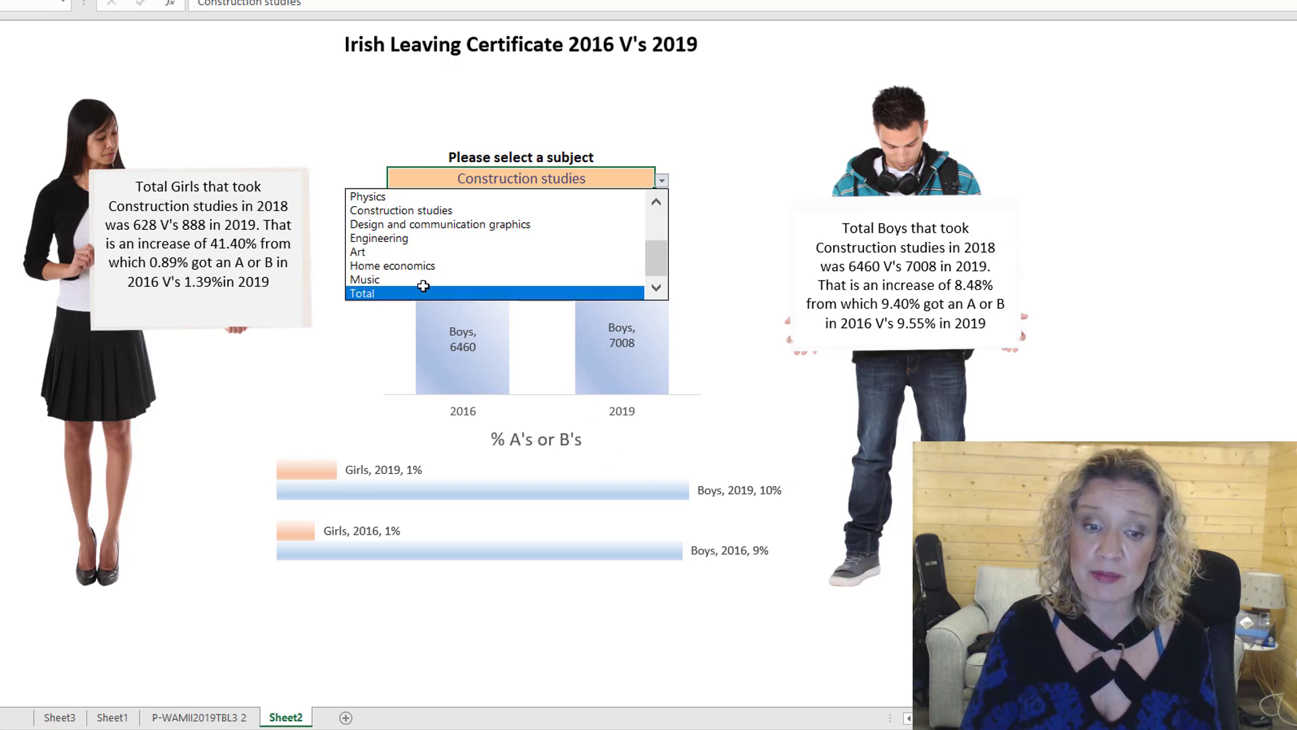
click(425, 266)
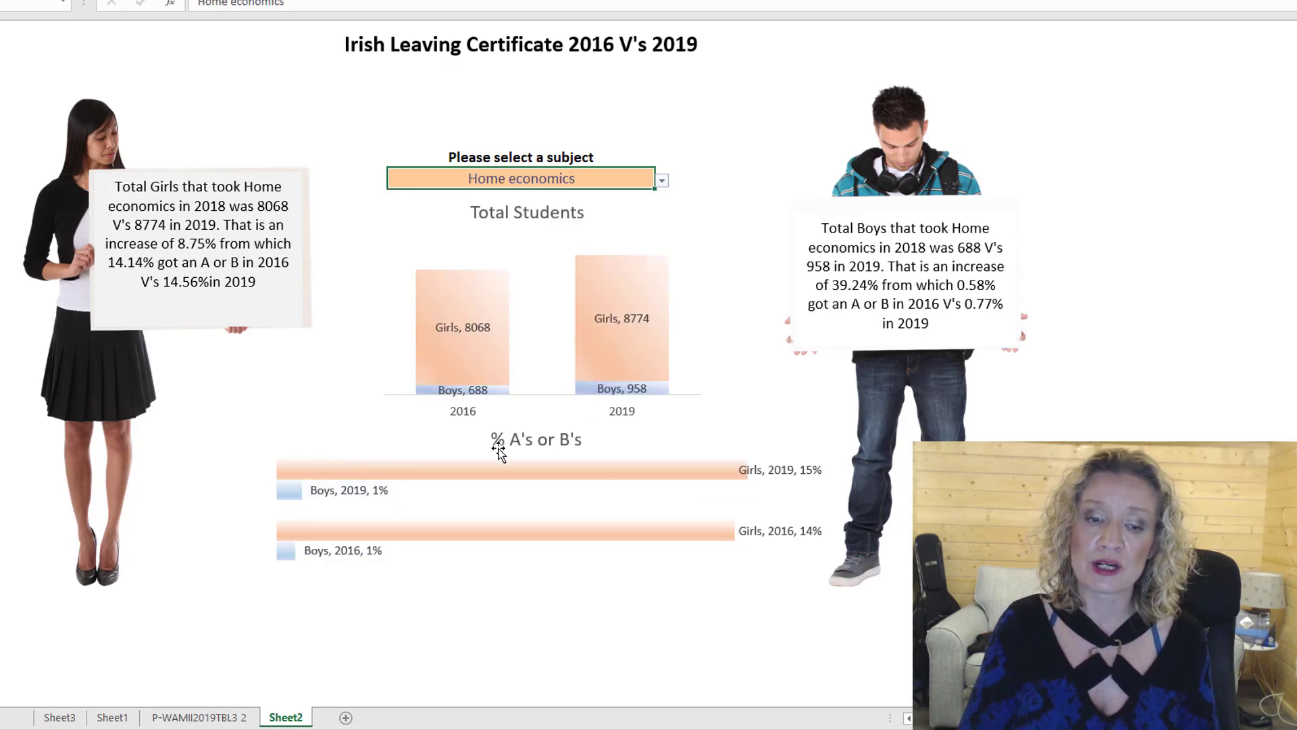
click(662, 181)
click(450, 307)
mouse_move(450, 308)
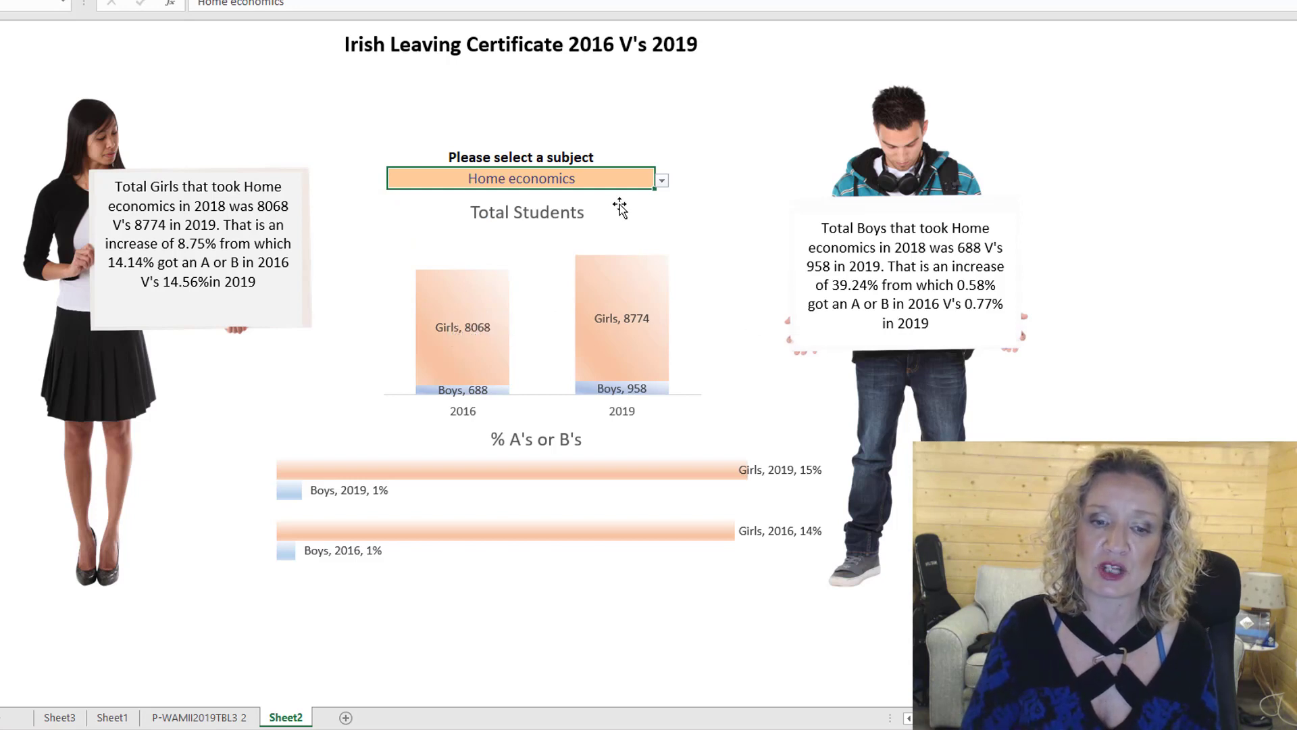
click(662, 181)
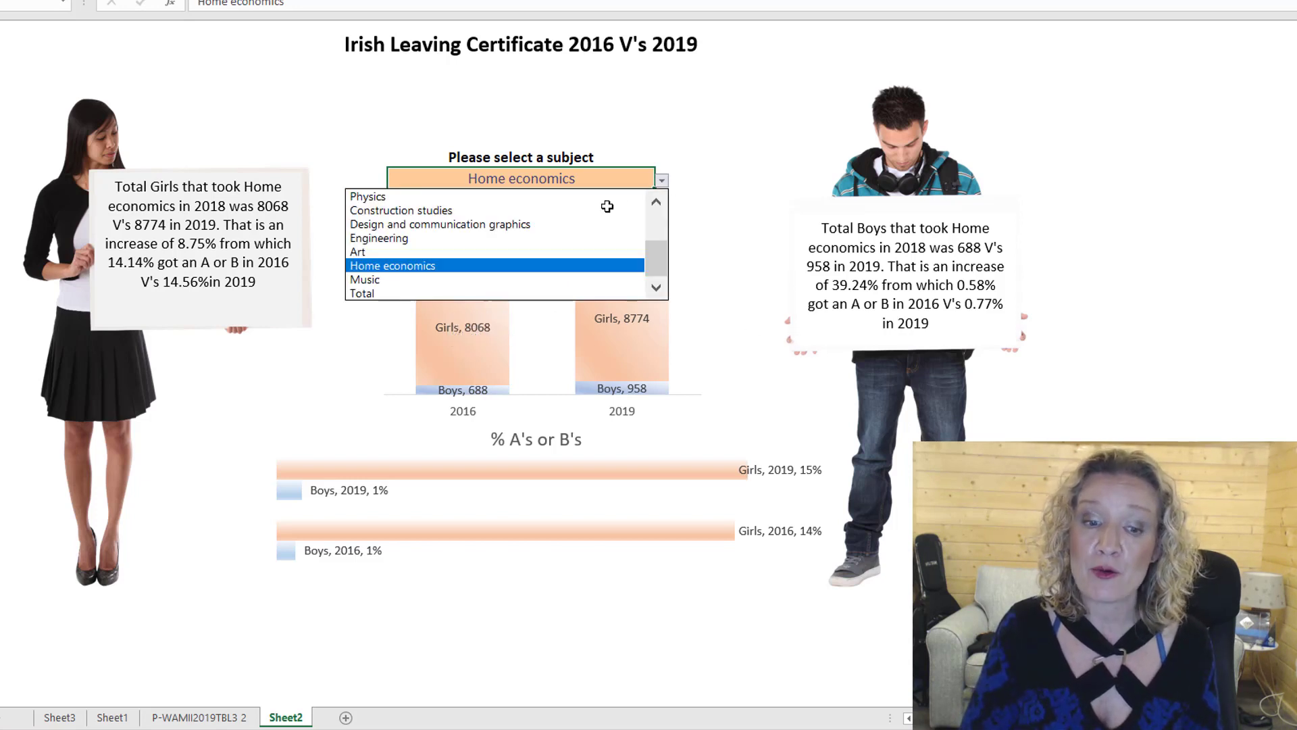
click(411, 294)
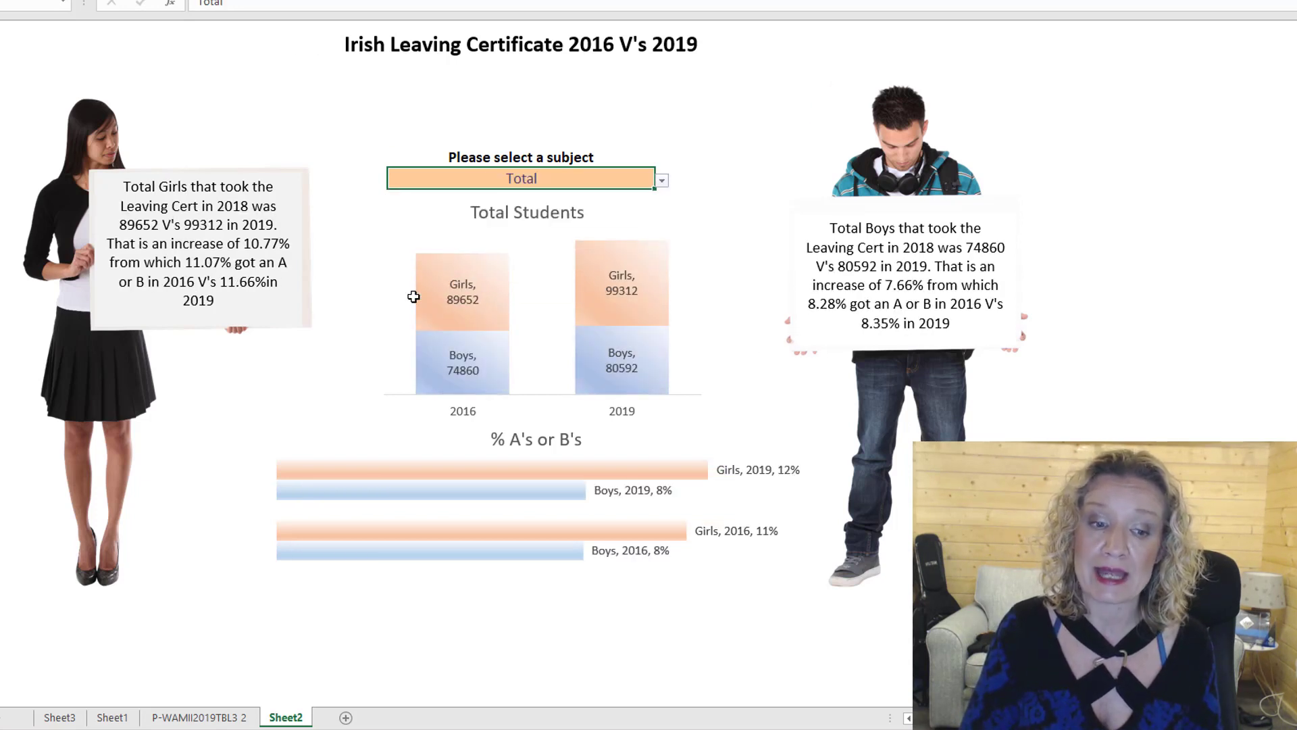
Select A1:F14 on the P-WAMII2019TBL3 2 sheet, then bring up the 2019 LC Ireland.xlsx workbook.
click(203, 717)
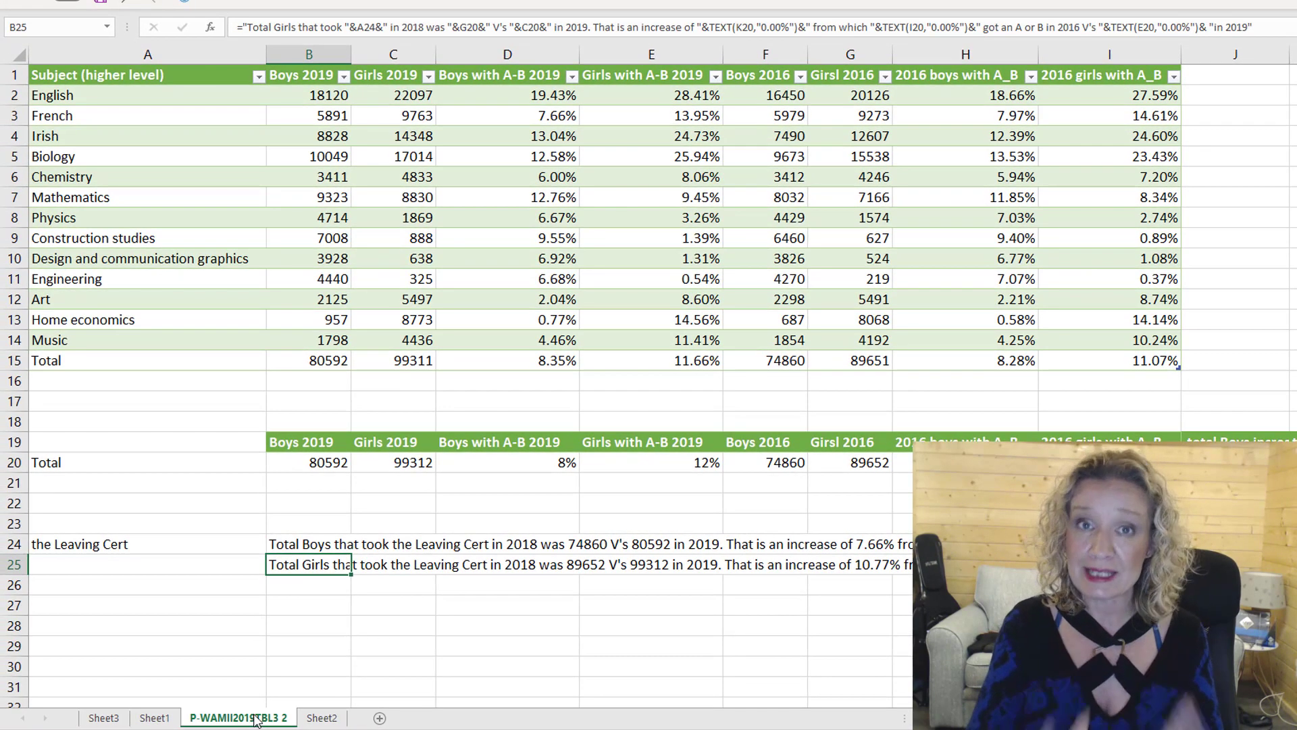
drag(138, 76, 1088, 364)
key(alt+Tab)
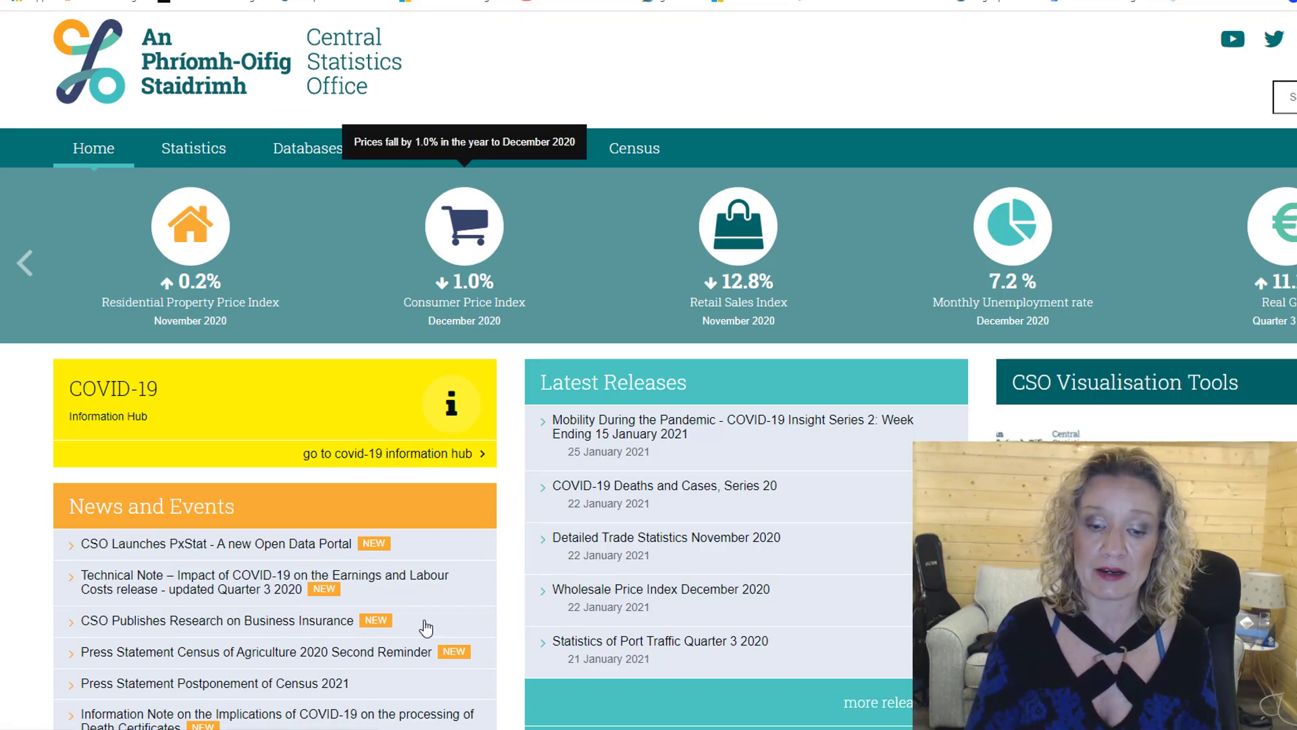
mouse_move(559, 729)
click(583, 699)
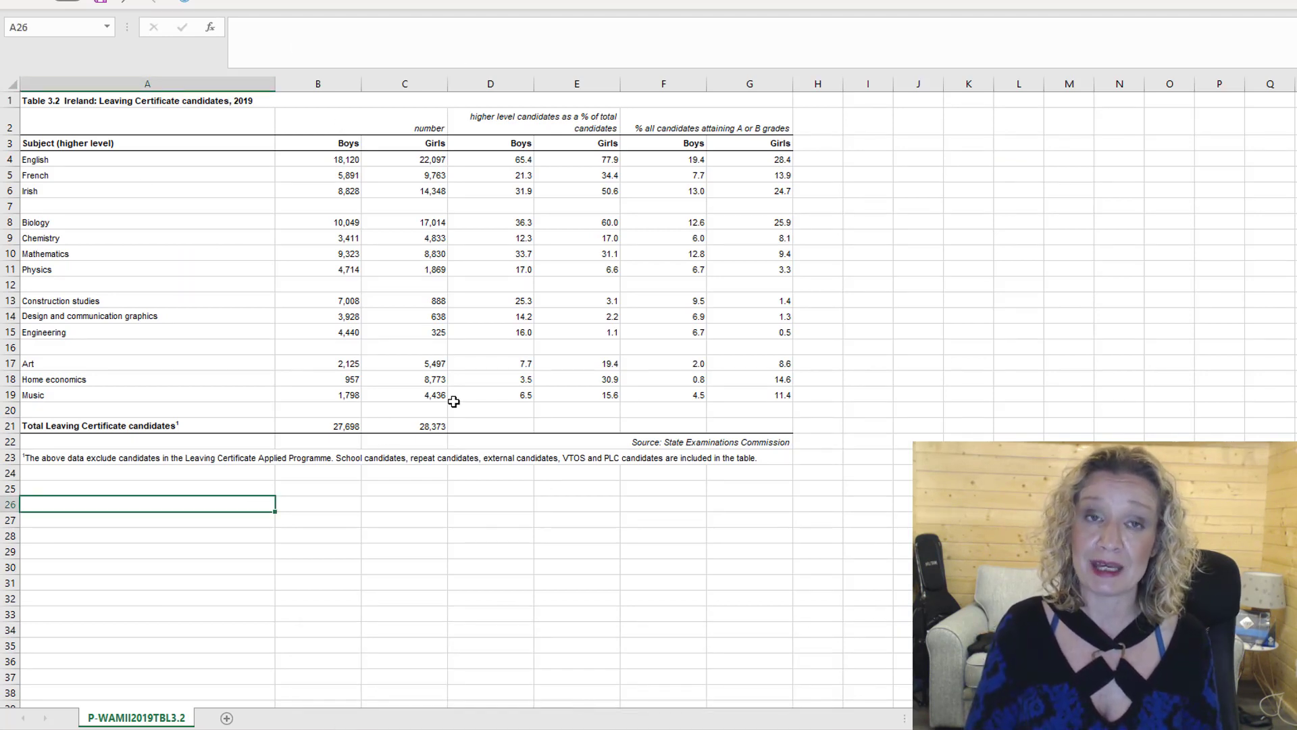
Check the 2016 LC Ireland table, then return to creation.xlsx's P-WAMII2019TBL3 2 sheet.
mouse_move(519, 715)
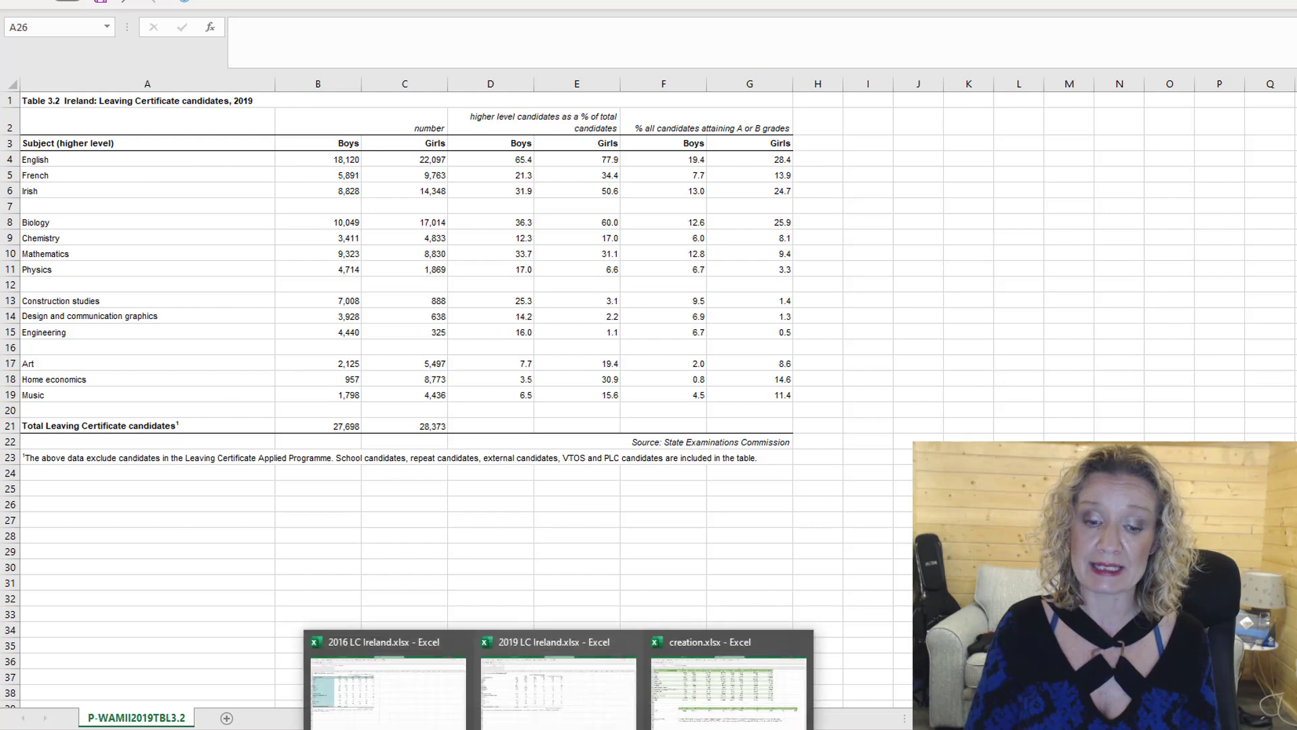
click(349, 687)
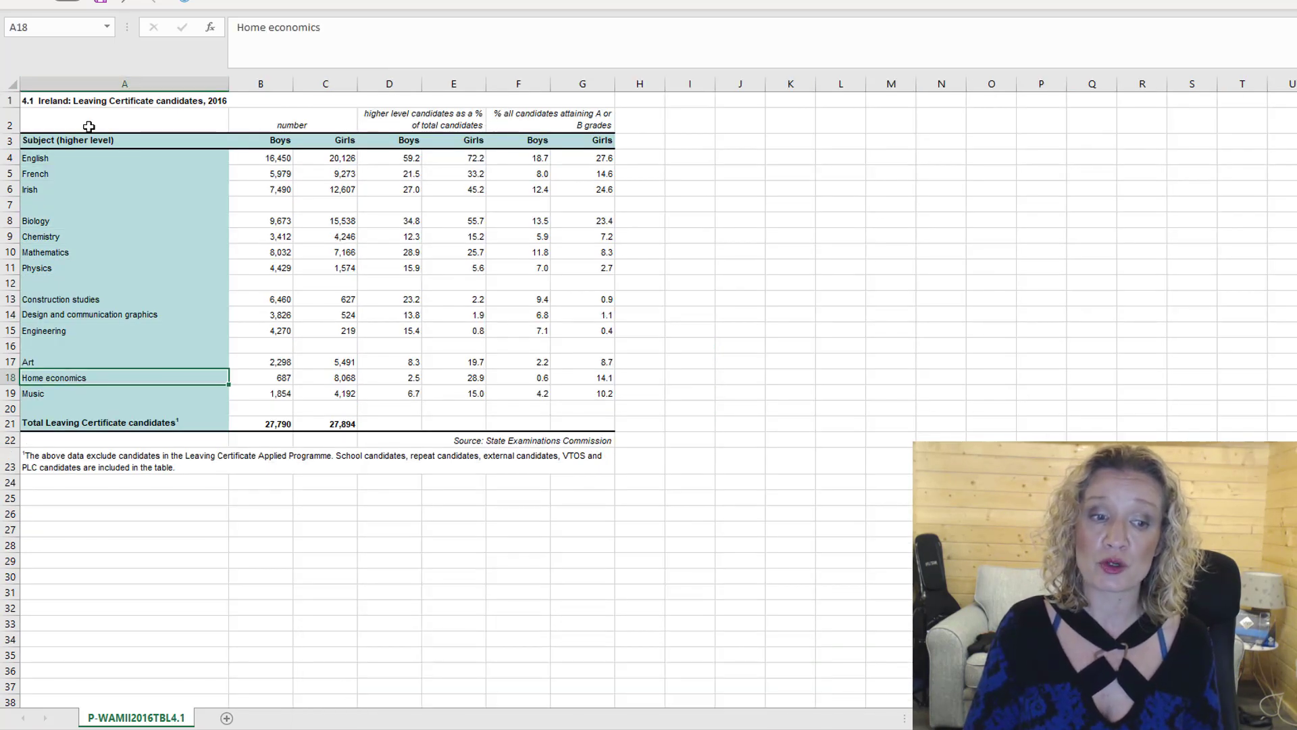
click(83, 95)
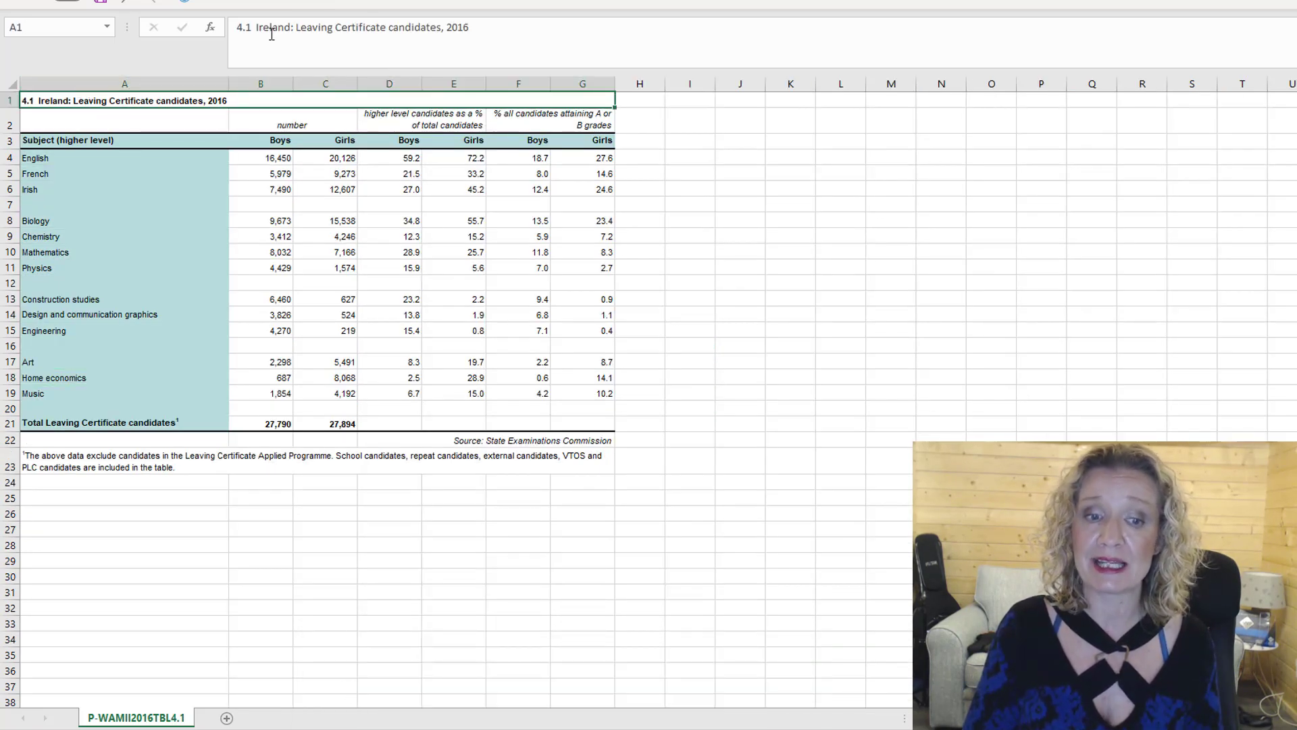
click(472, 283)
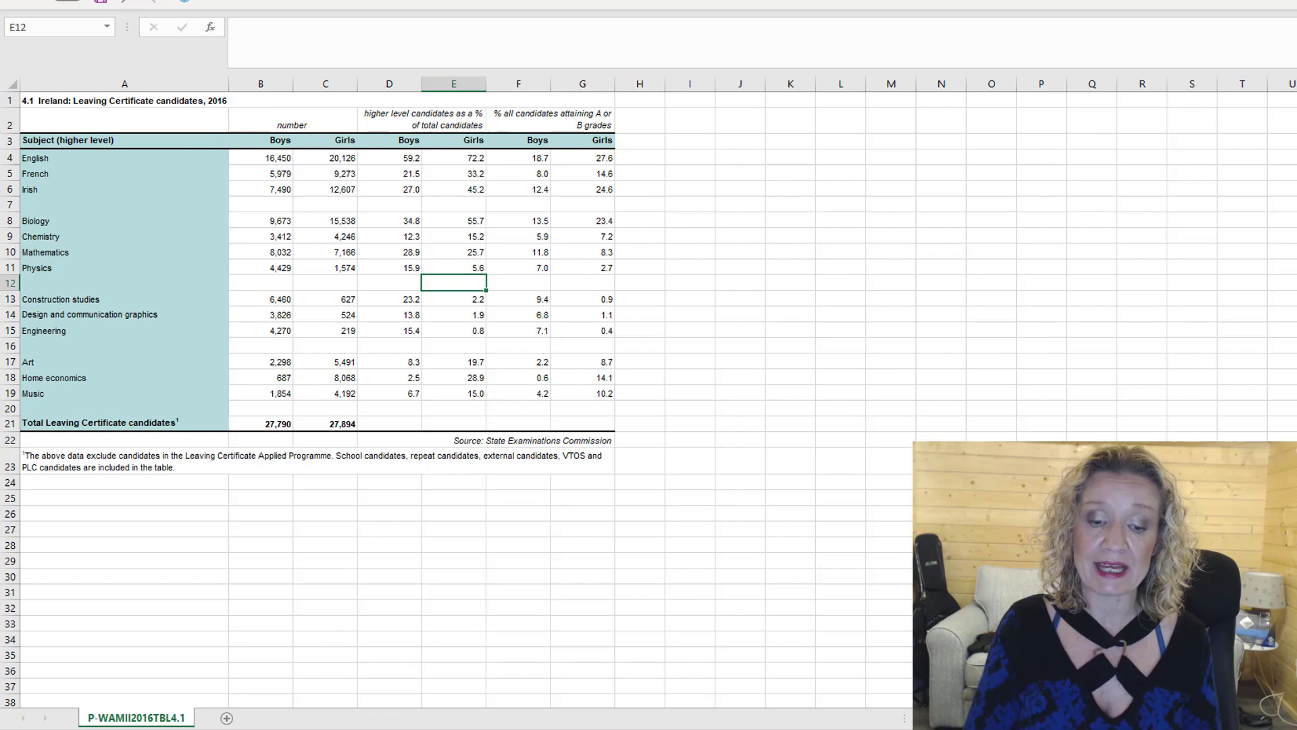
key(alt+Tab)
key(alt+Tab)
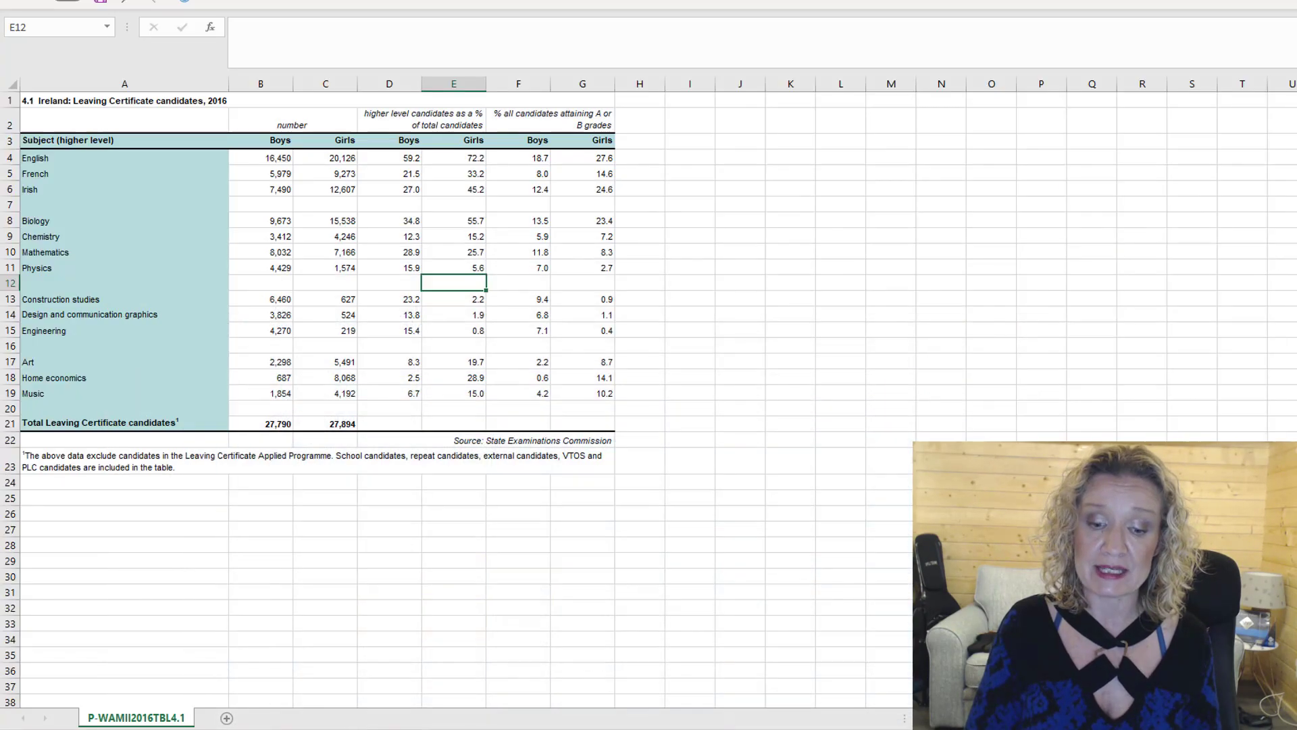
mouse_move(527, 709)
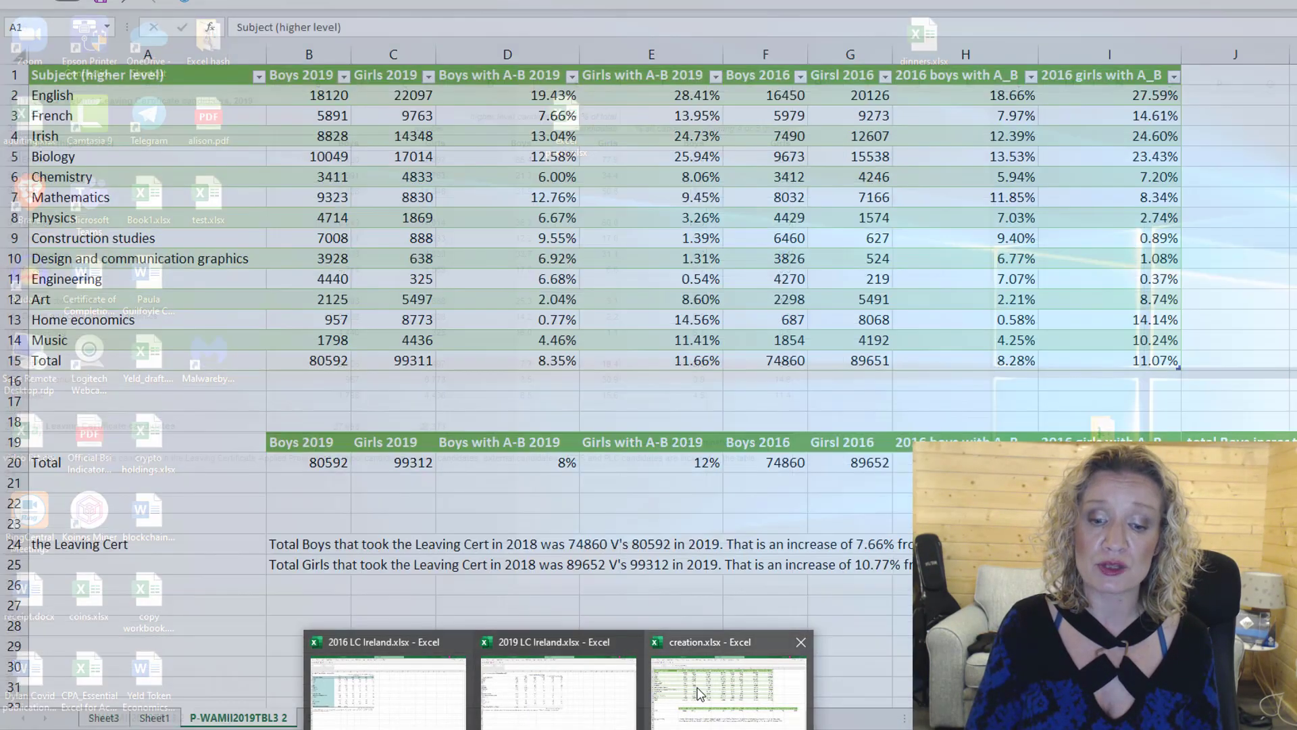
click(700, 692)
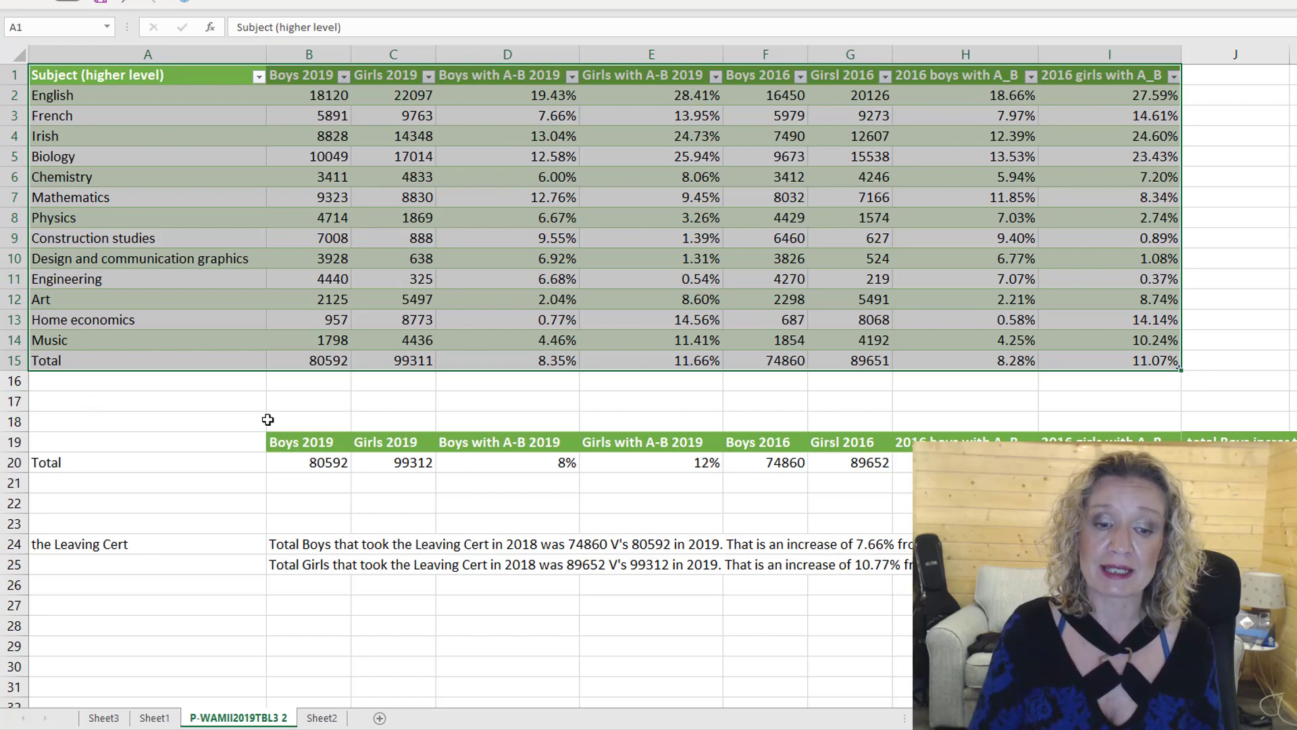
click(331, 718)
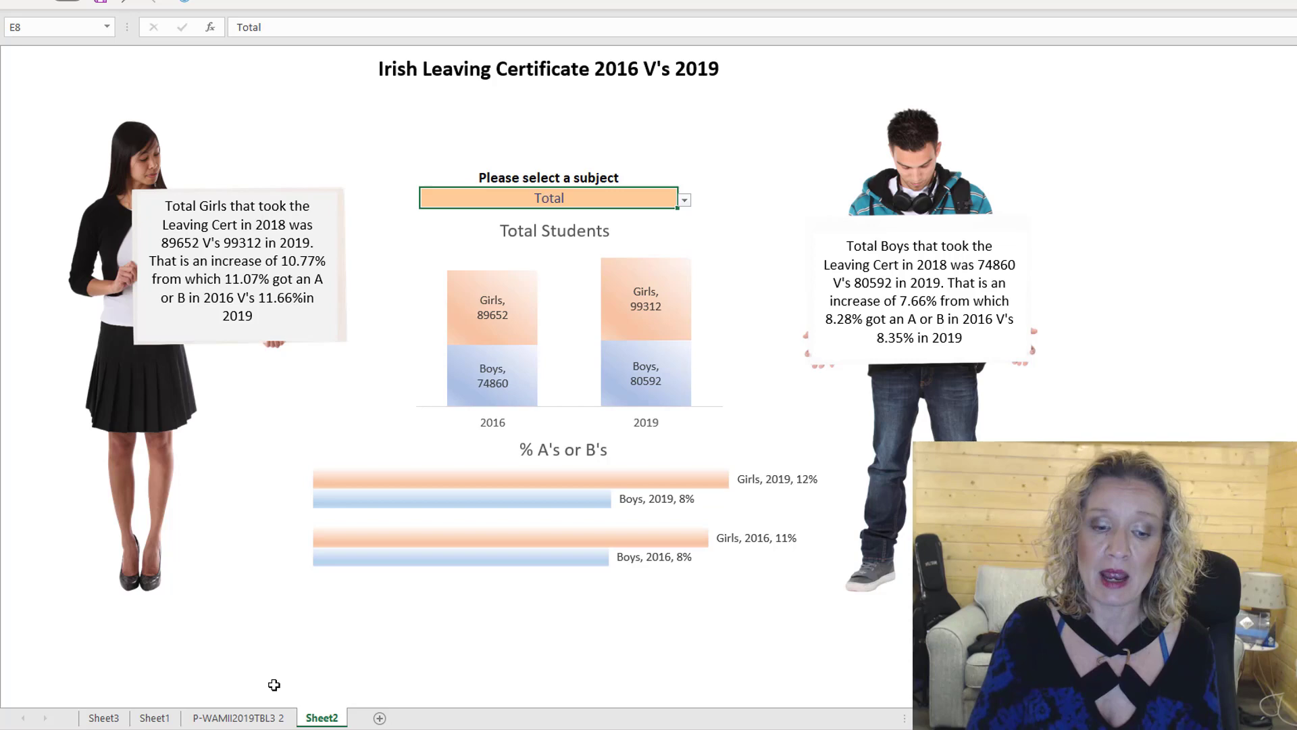
click(254, 721)
click(90, 465)
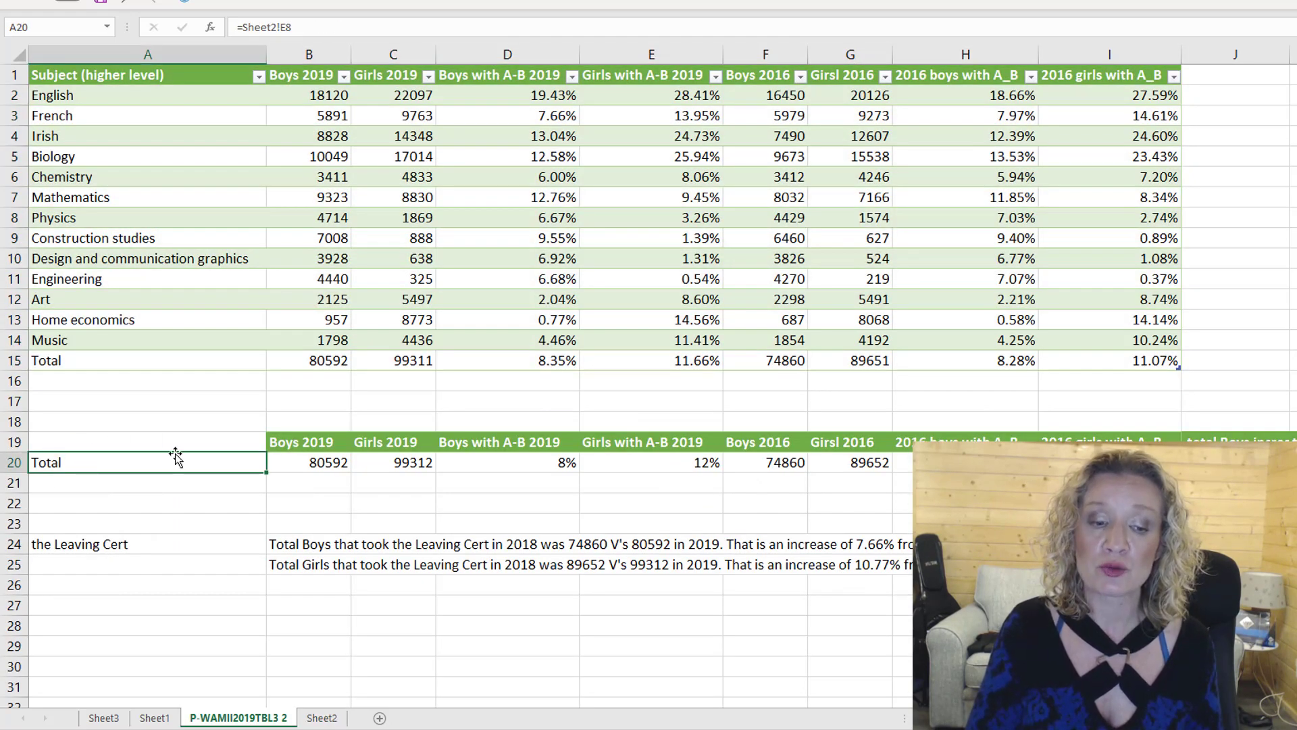
click(300, 464)
drag(160, 95, 1106, 358)
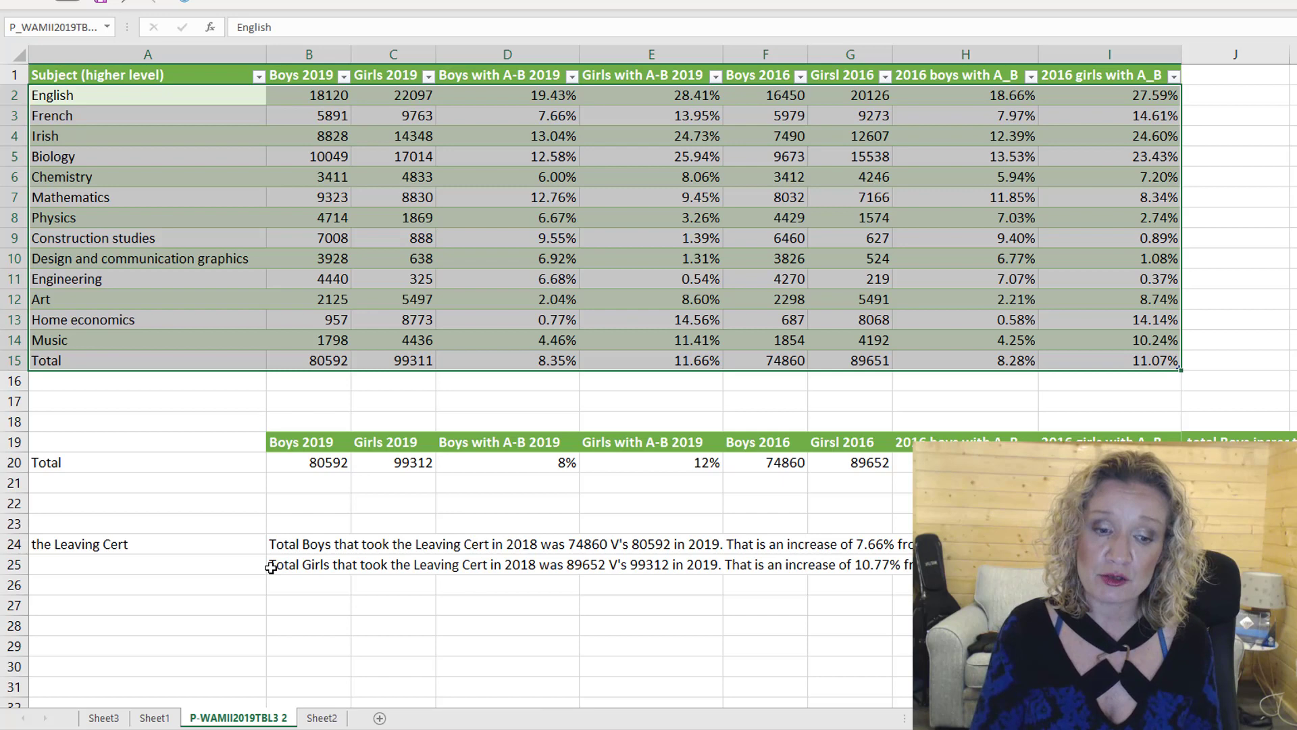
click(310, 463)
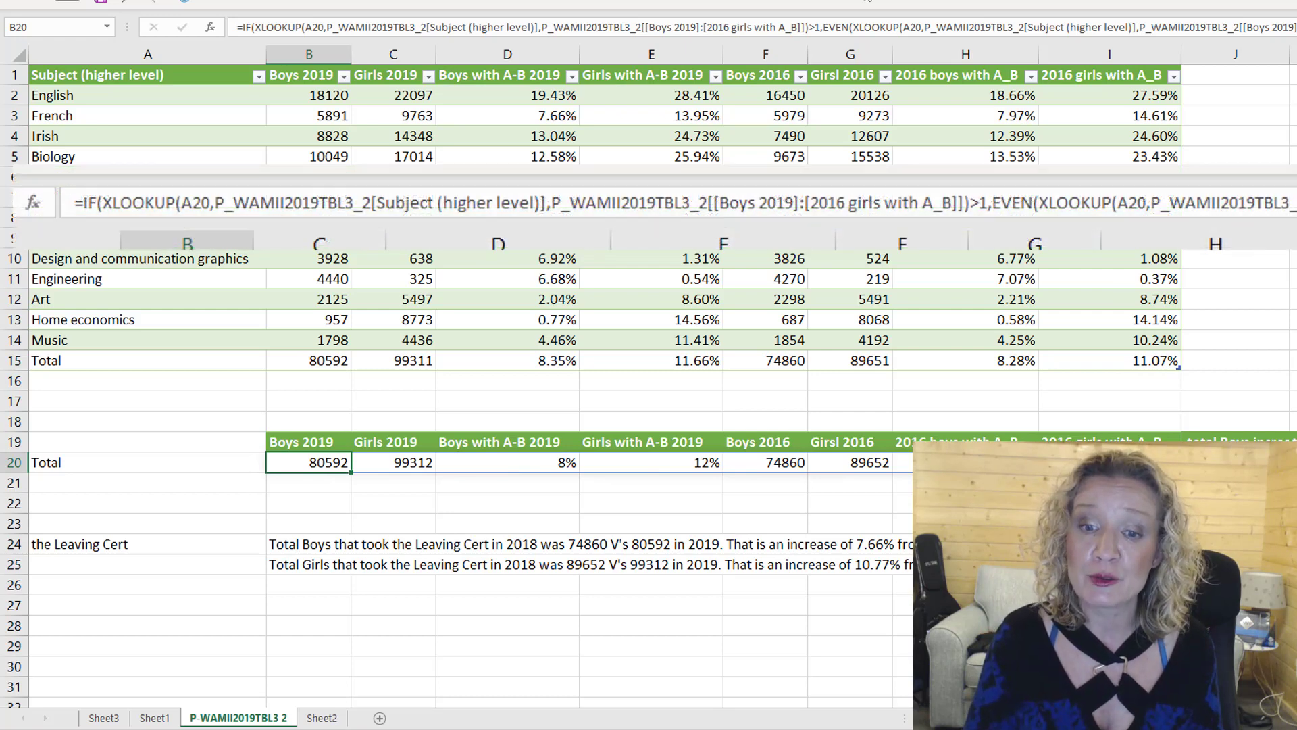
Insert a comma after >1 before EVEN in B20's IF formula so it returns 80592.
click(811, 25)
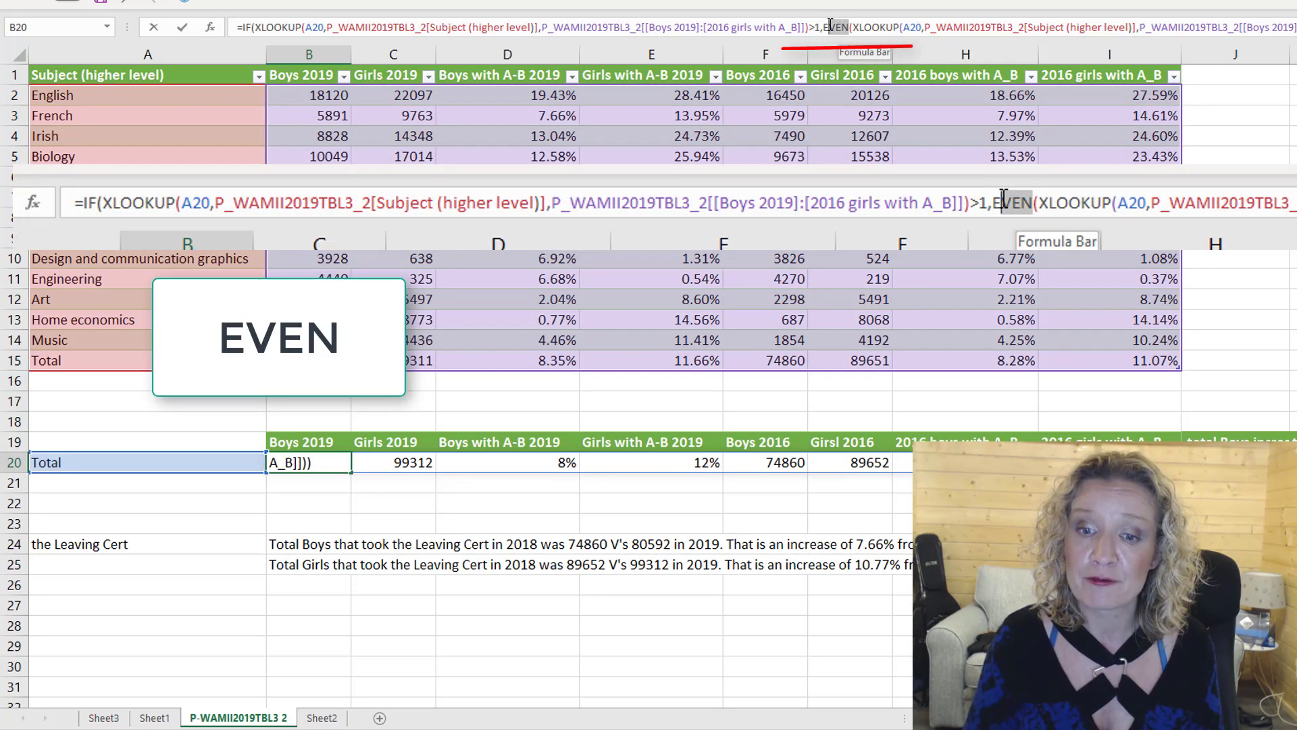
click(822, 27)
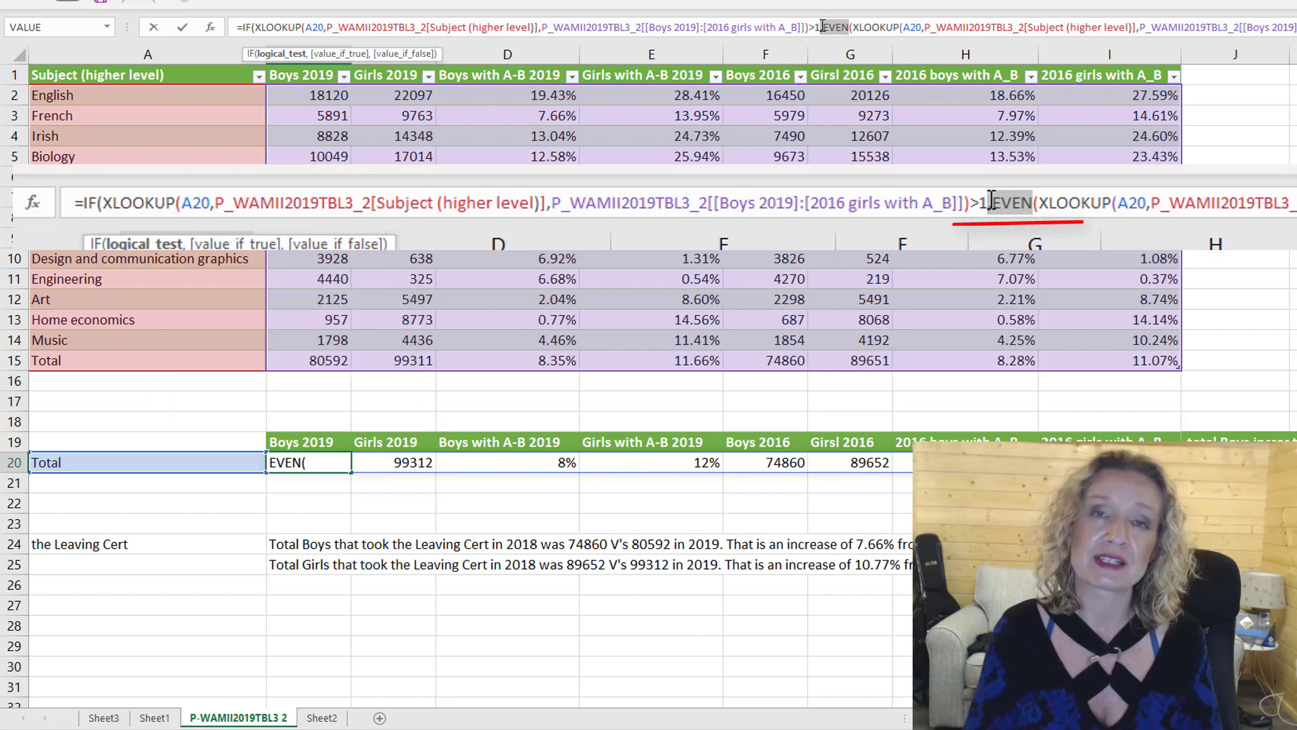
text(,)
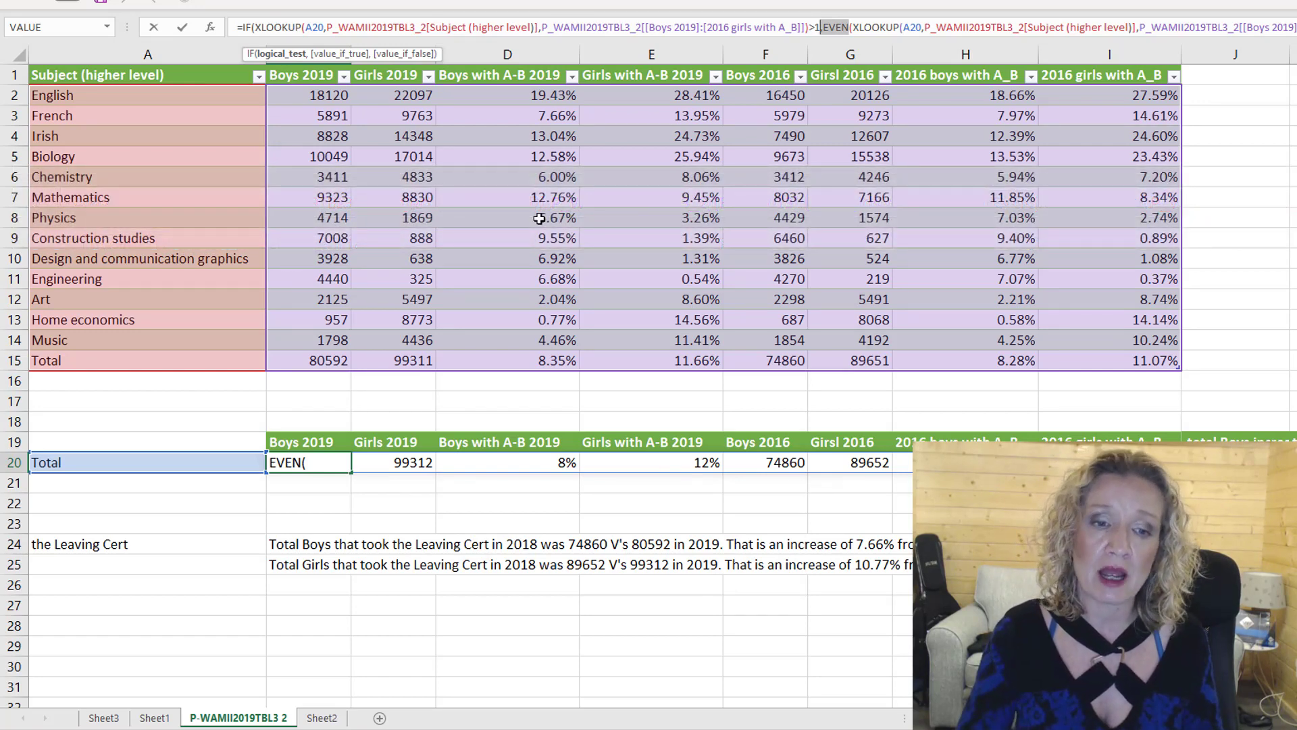
key(Return)
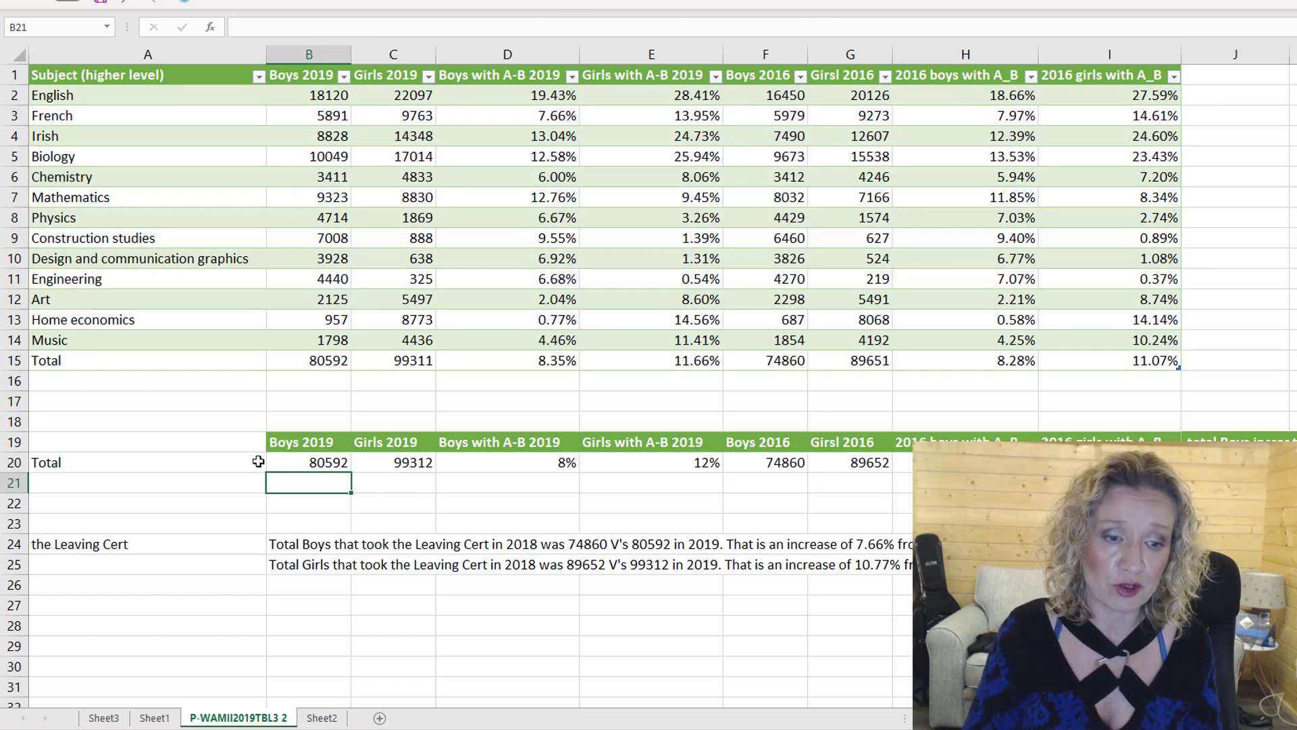
Set the dashboard subject to French, passing through English.
click(321, 717)
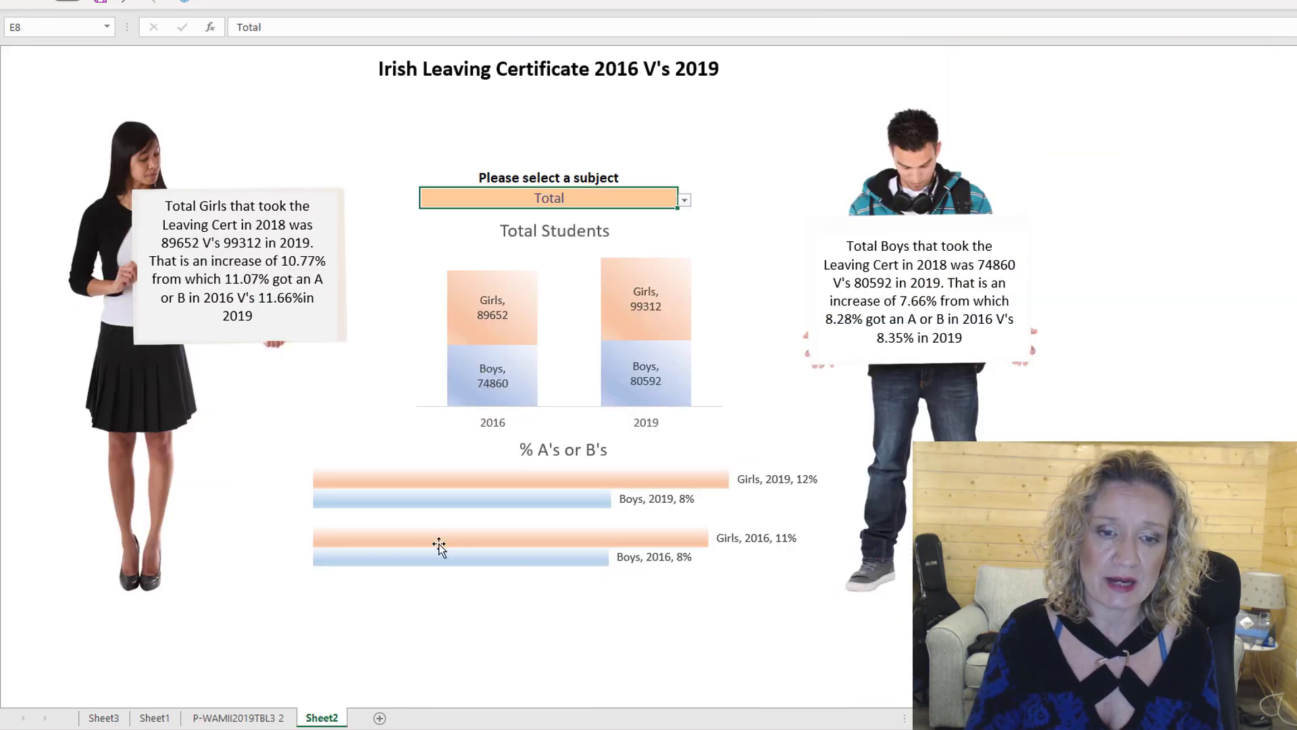
click(684, 201)
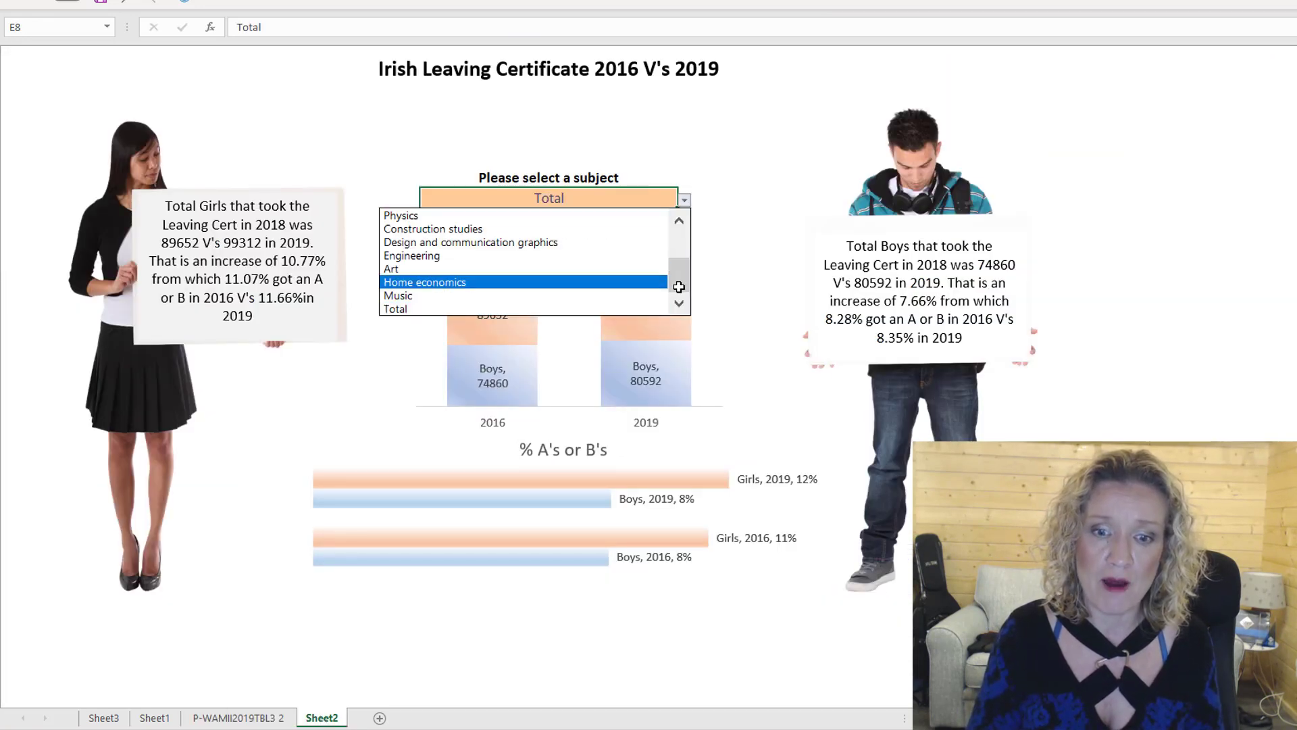
drag(677, 287, 677, 252)
click(493, 215)
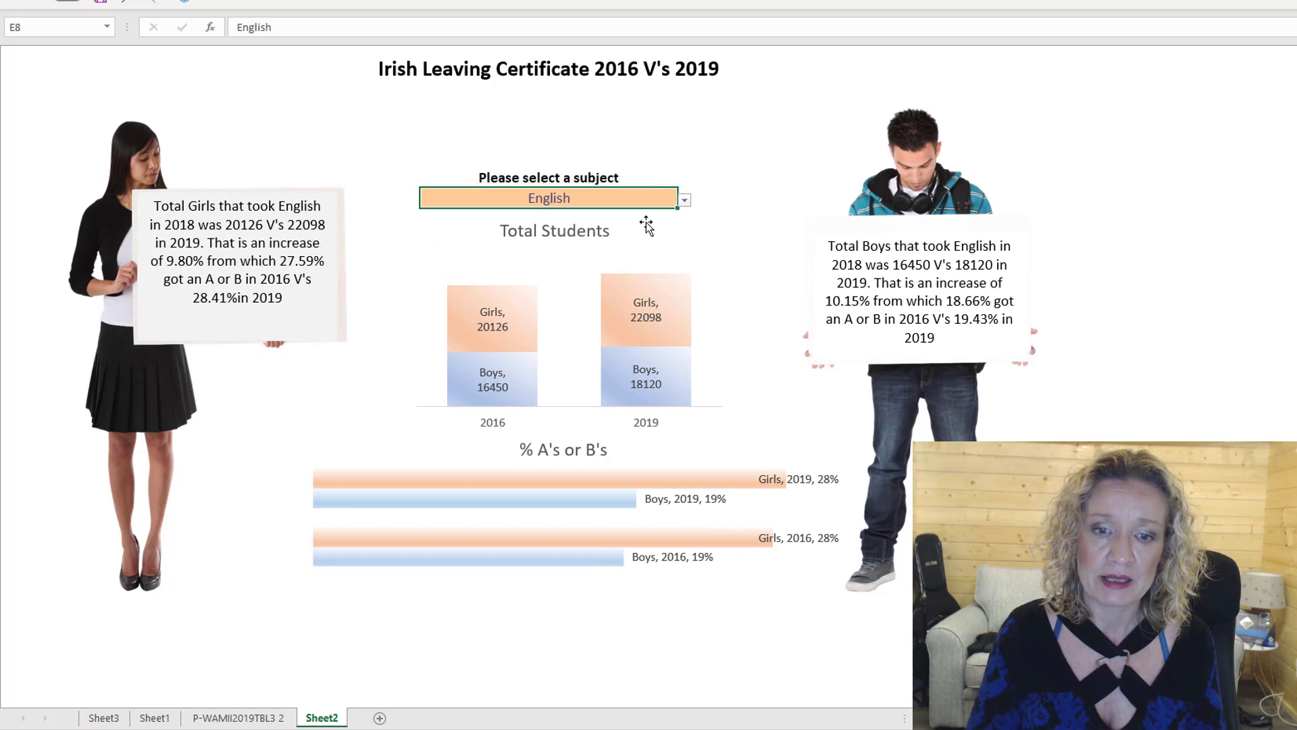
click(684, 201)
click(624, 230)
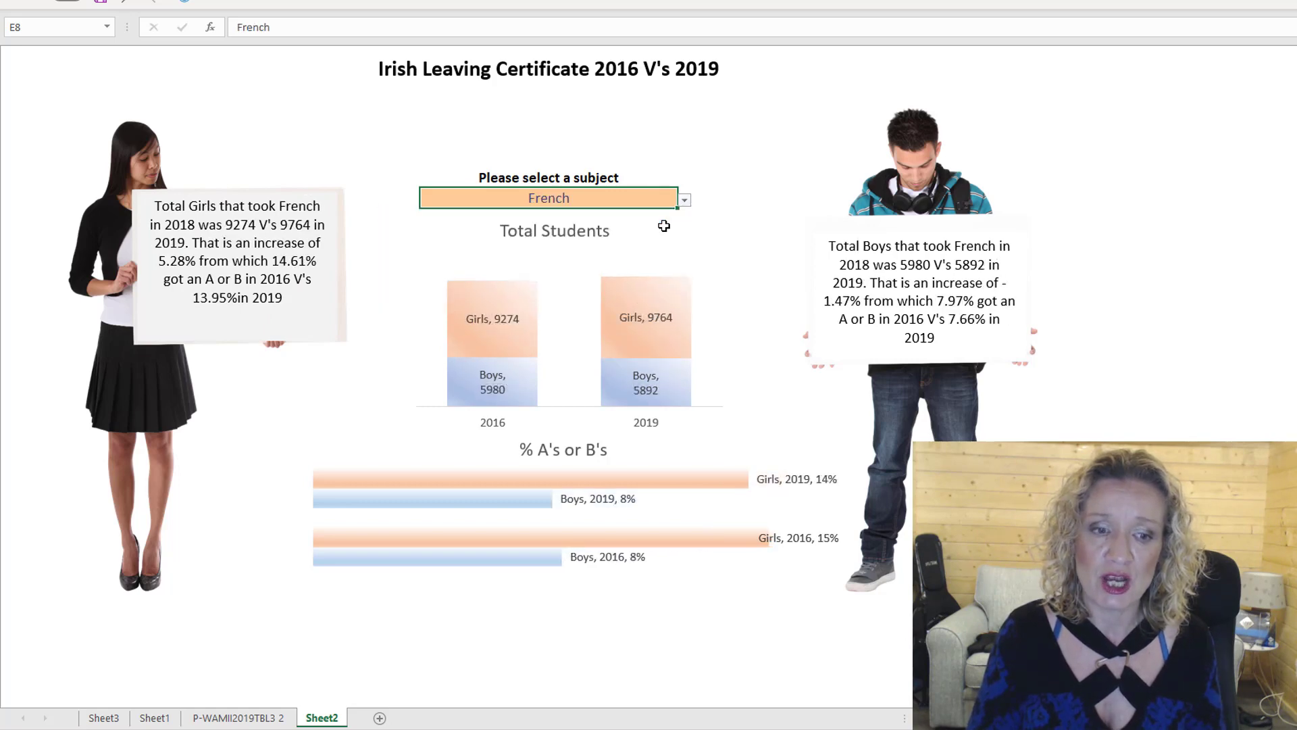
Check French's 2019 boys count and the B20 lookup against the French dashboard.
click(238, 717)
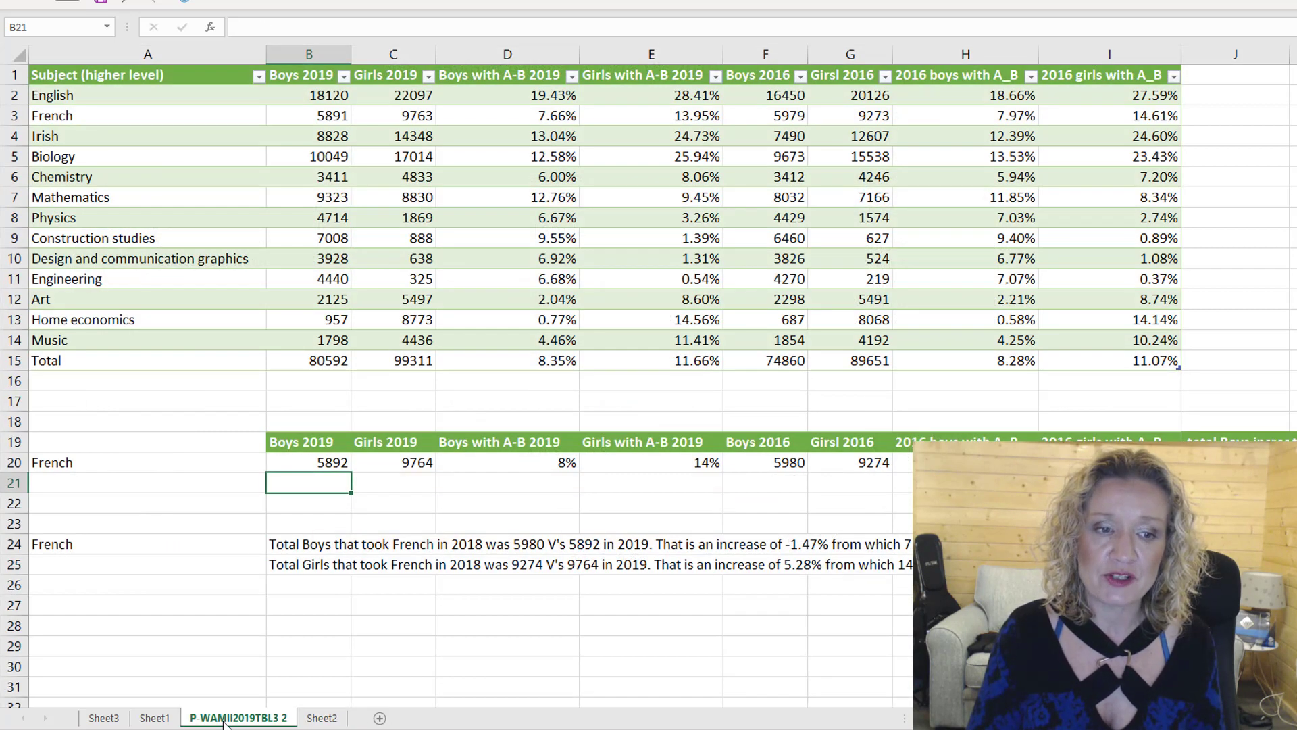
click(294, 117)
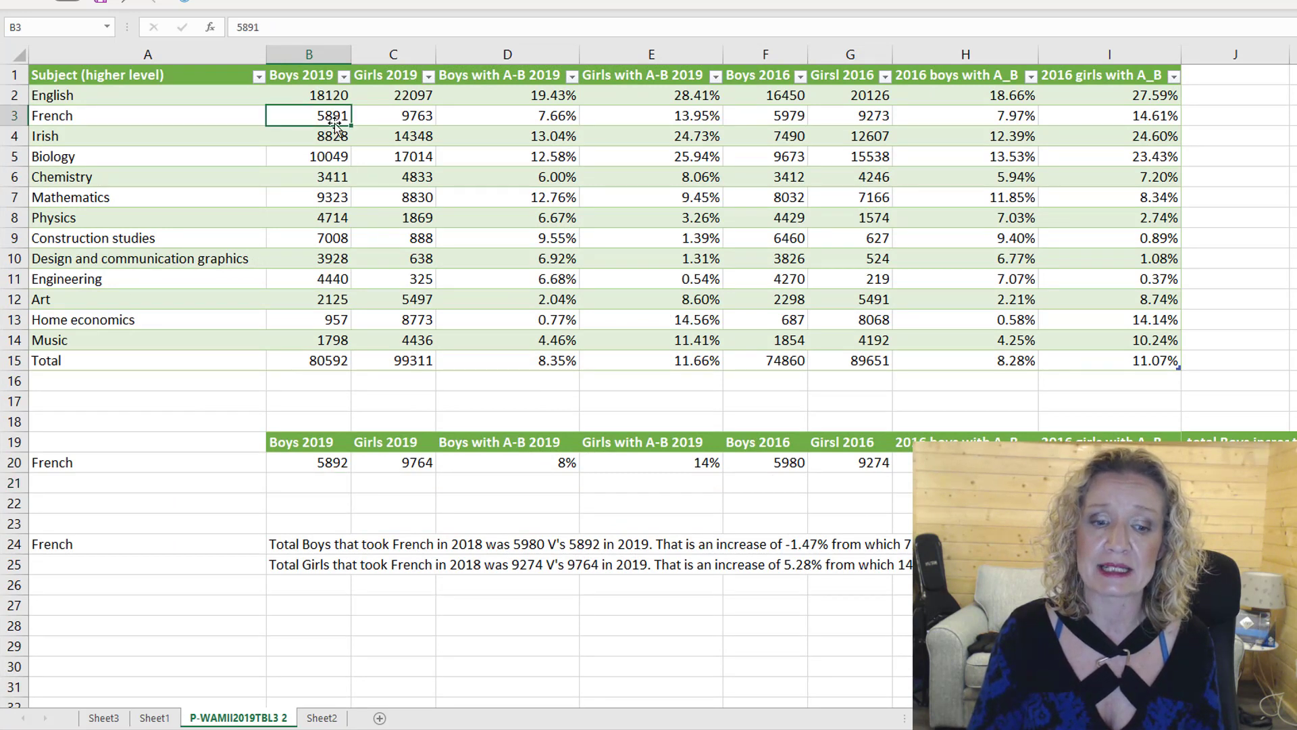
click(300, 460)
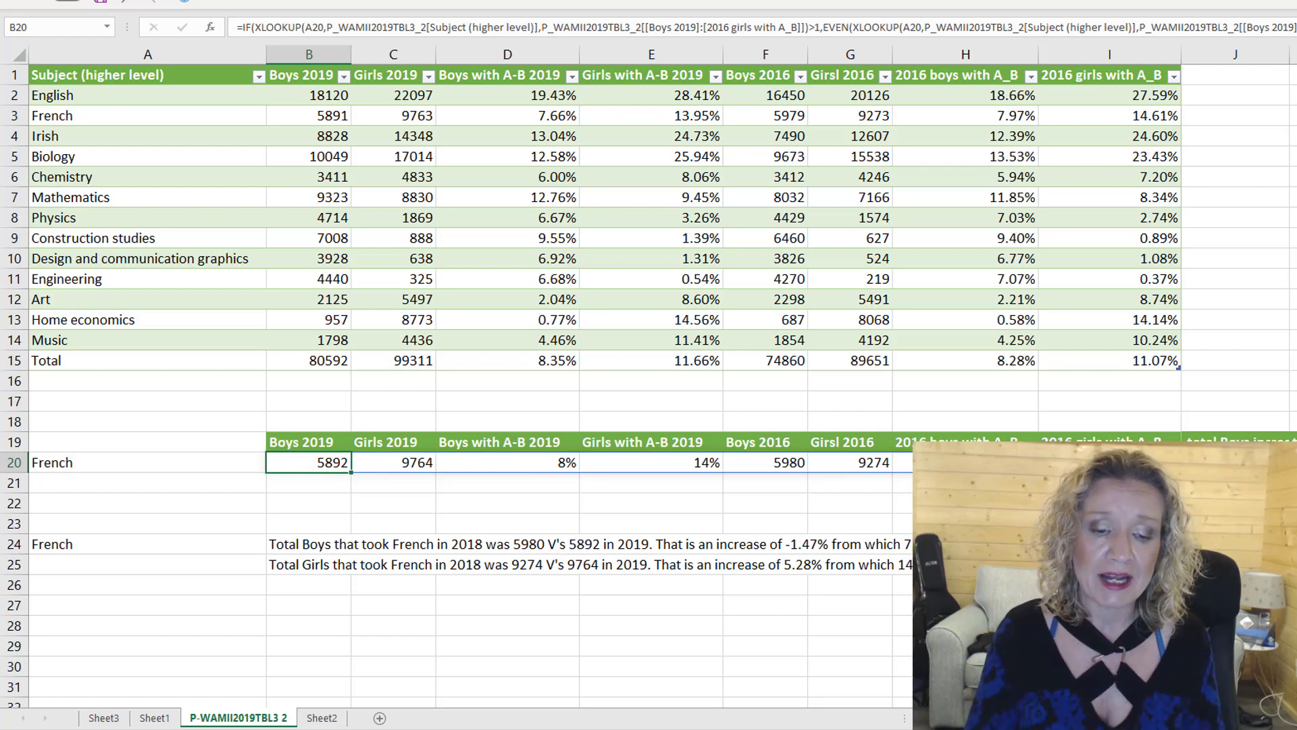
click(322, 718)
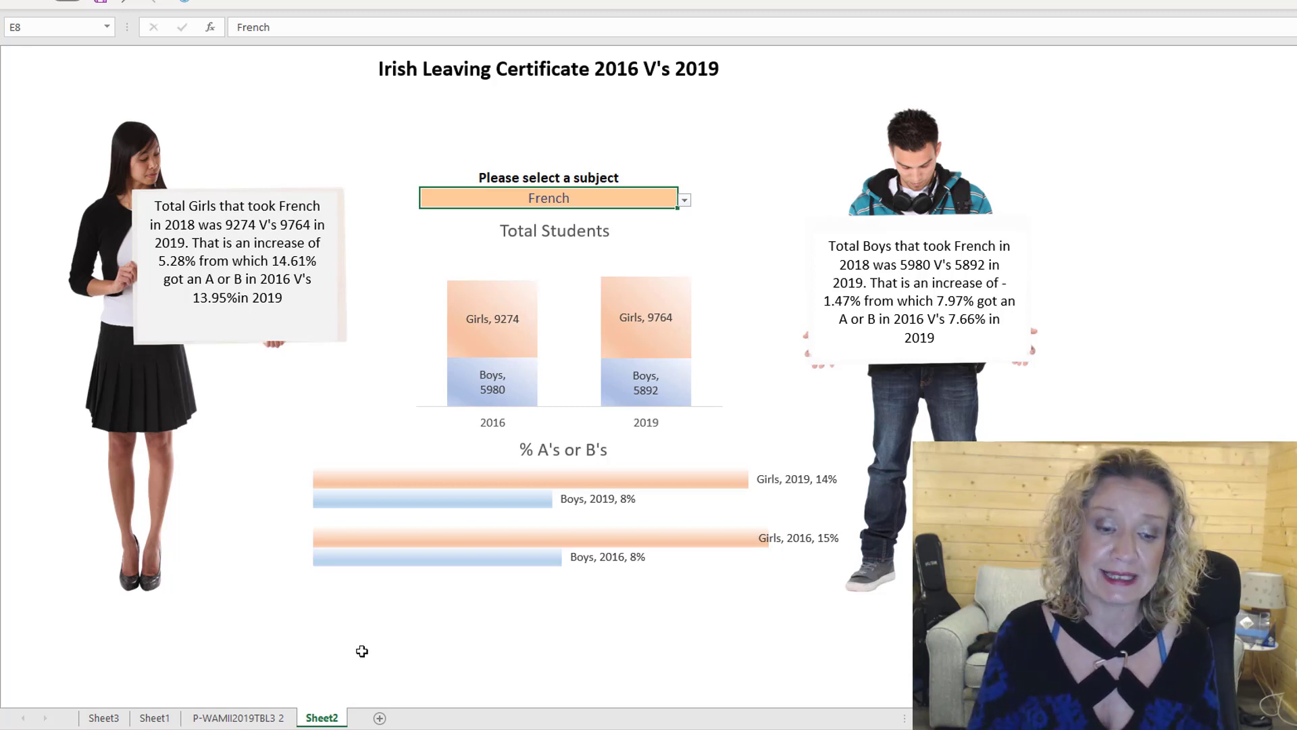
Select the 2019 counts B2:C15 and the 2016 counts F2:G15.
click(254, 718)
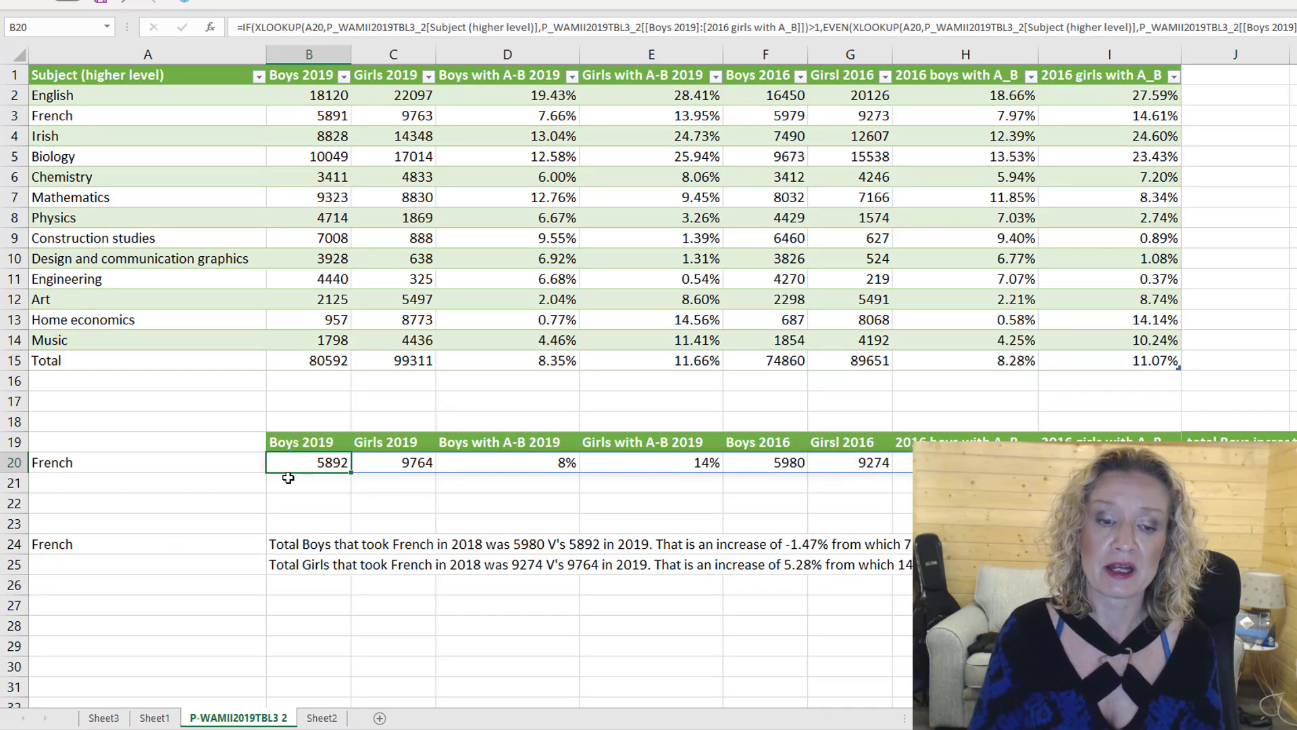
click(312, 101)
drag(313, 102, 432, 362)
drag(781, 98, 860, 368)
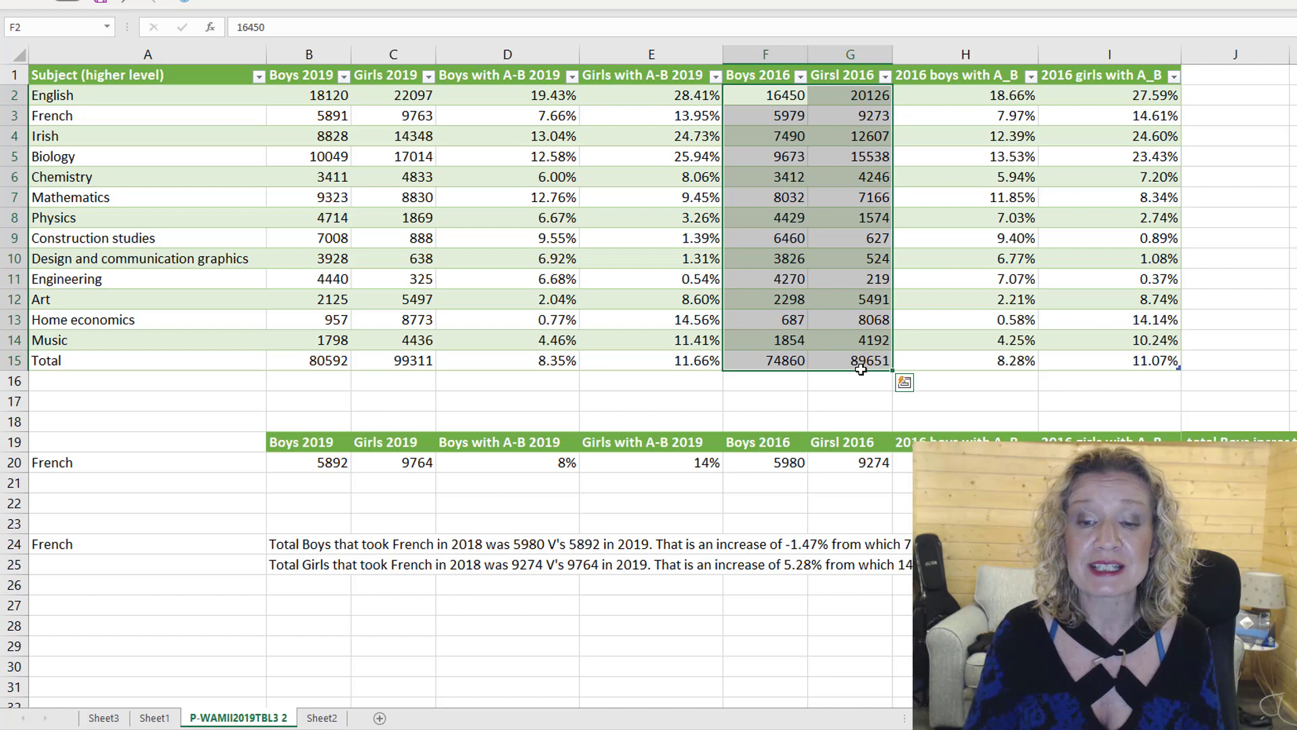